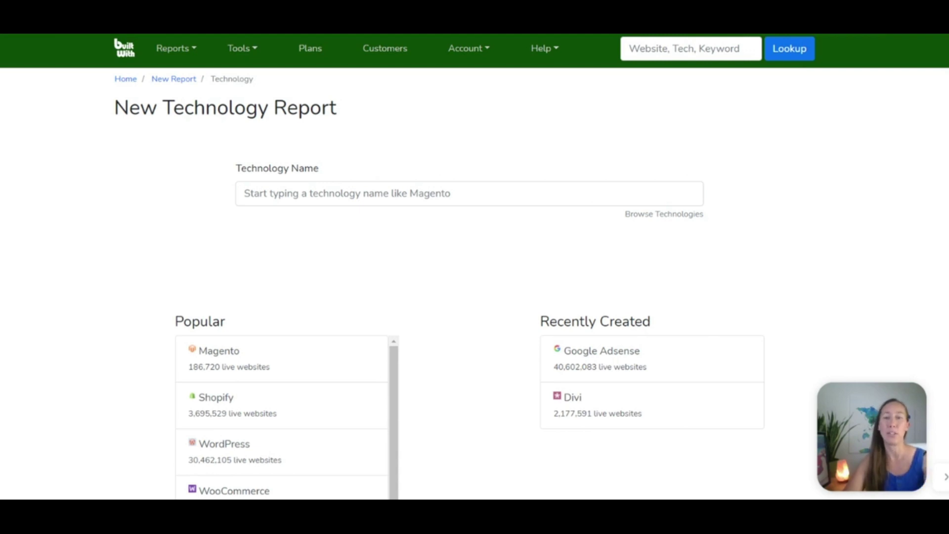
left_click(558, 187)
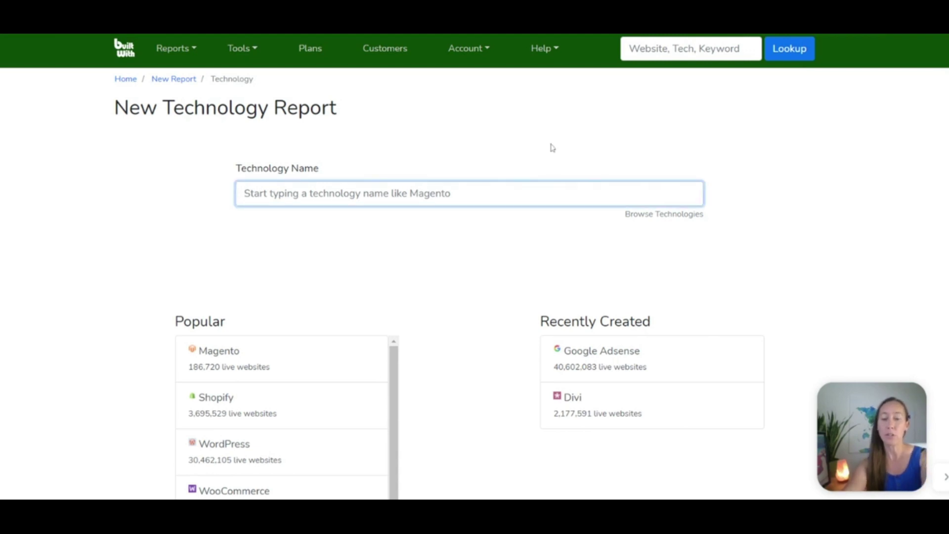
- Enter 'hotjar' and pick Hotjar from the suggestions as the report's technology
type("hotjar")
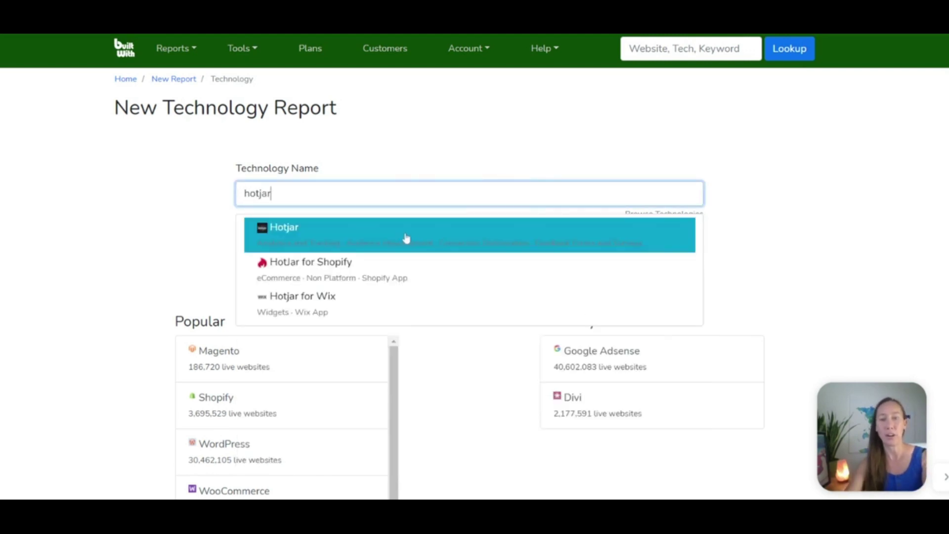
left_click(406, 239)
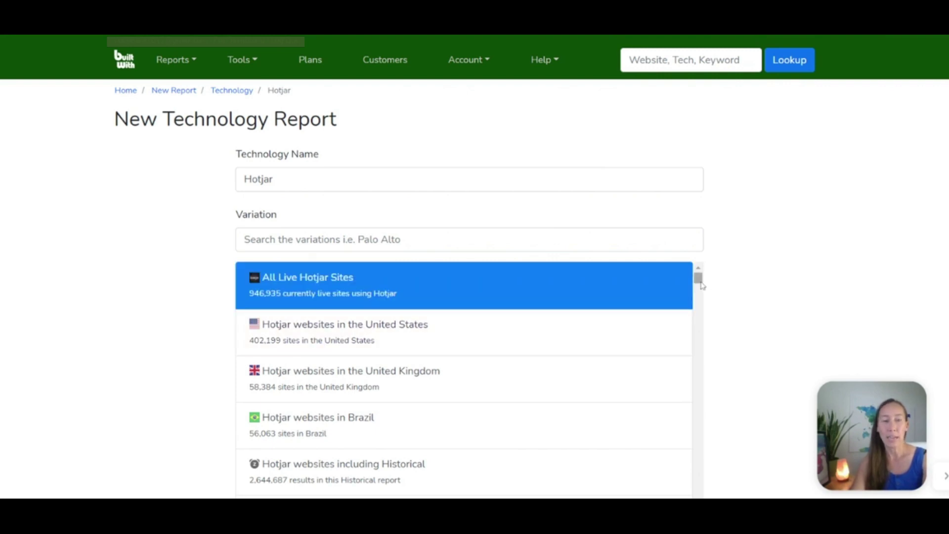
mouse_move(699, 277)
left_mouse_down()
mouse_move(700, 286)
mouse_move(698, 275)
left_mouse_up()
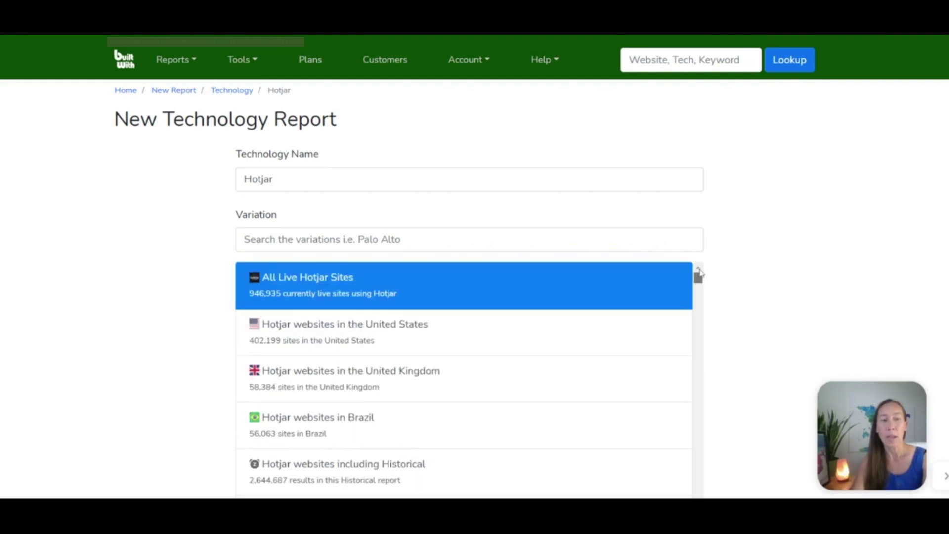
- Select All Live Hotjar Sites, then browse the revenue-based variations further down
left_click(381, 290)
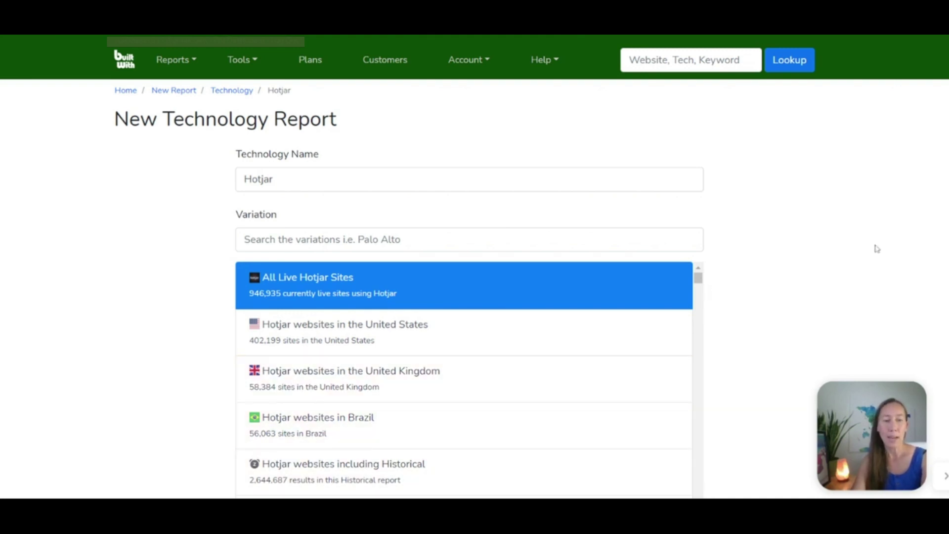
scroll(749, 154, "down", 3)
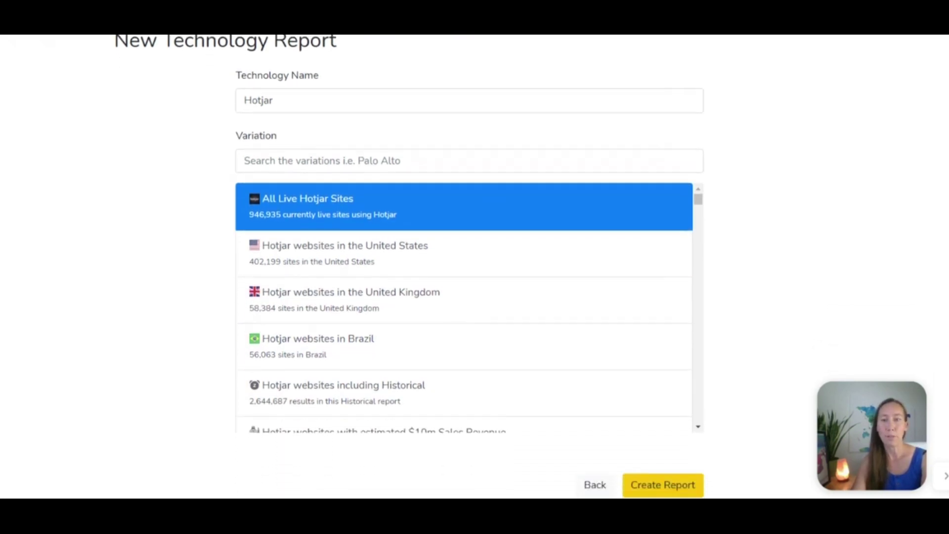
scroll(697, 144, "down", 5)
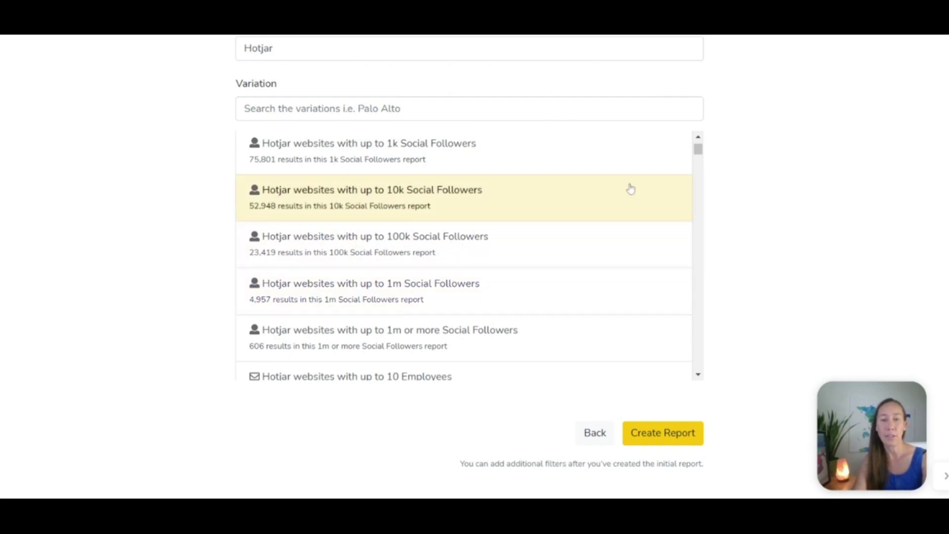
left_click_drag(702, 151, 697, 144)
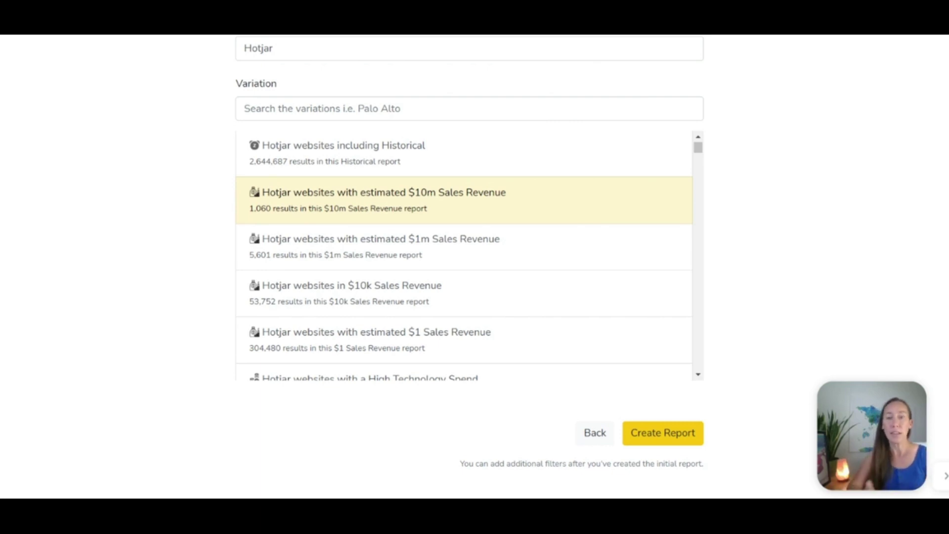
- Choose the Hotjar websites with estimated $1m Sales Revenue variation and create the report
left_click(698, 374)
left_click(698, 375)
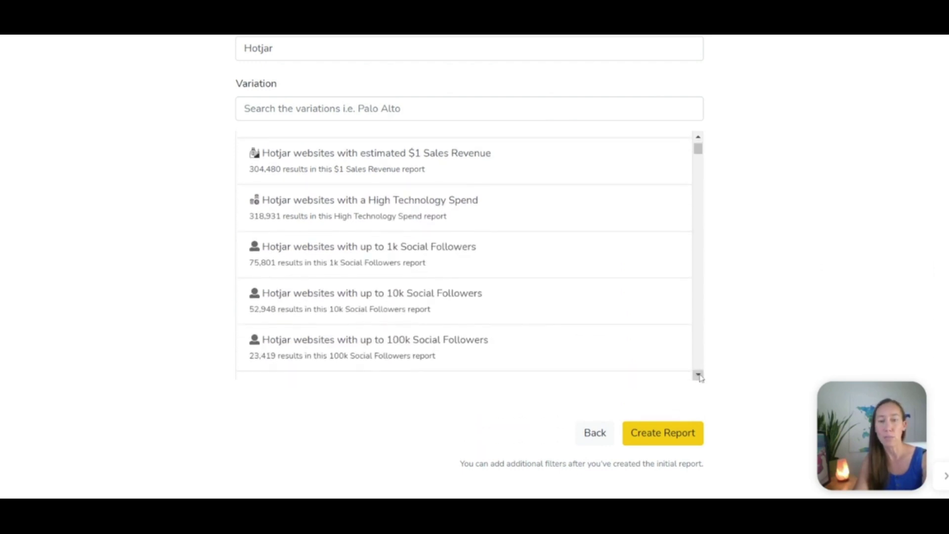
left_click(698, 375)
left_click(698, 375)
left_click(697, 375)
left_click(697, 375)
left_click(698, 375)
left_click(698, 375)
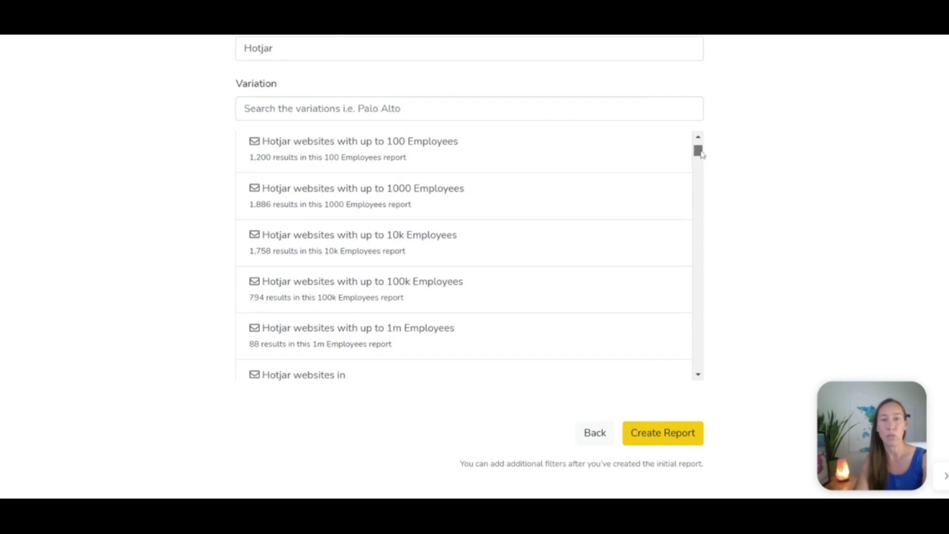
left_click_drag(698, 150, 702, 161)
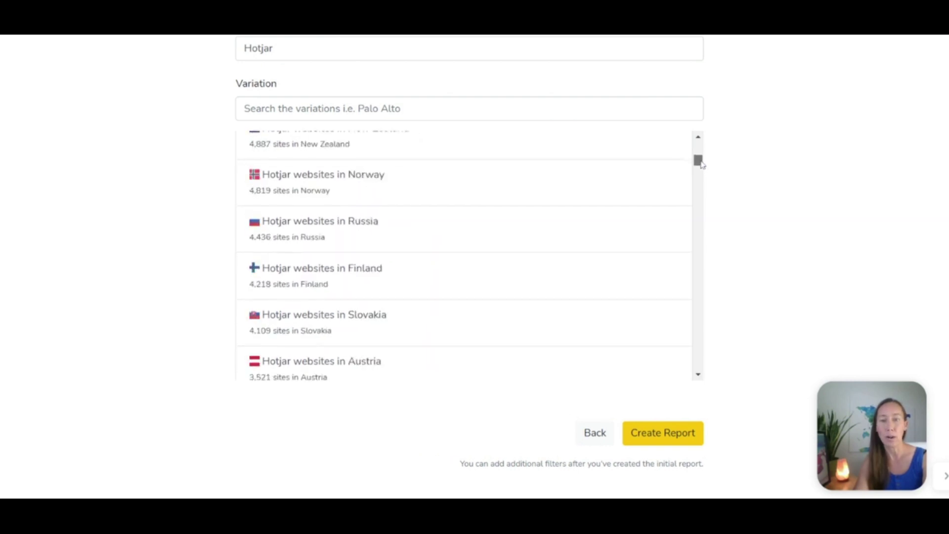
left_click_drag(698, 161, 701, 149)
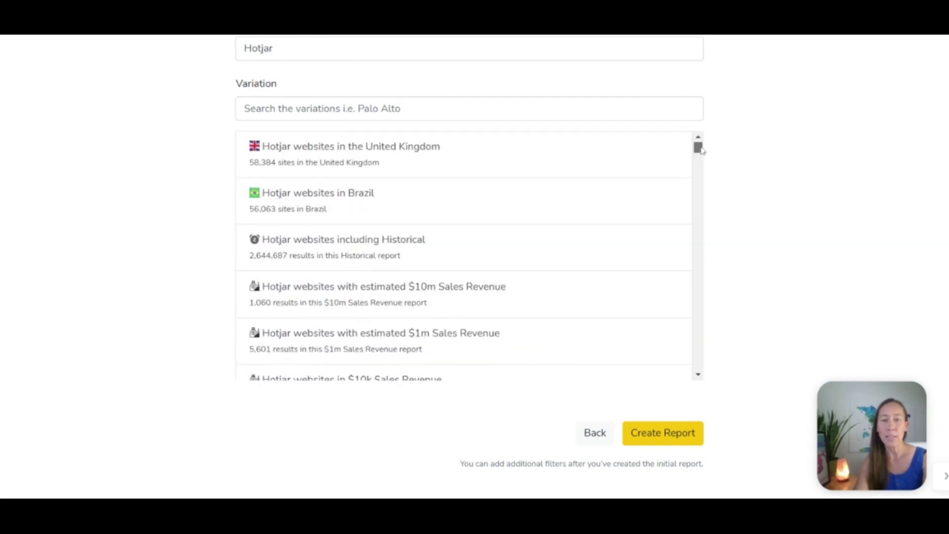
left_click(697, 374)
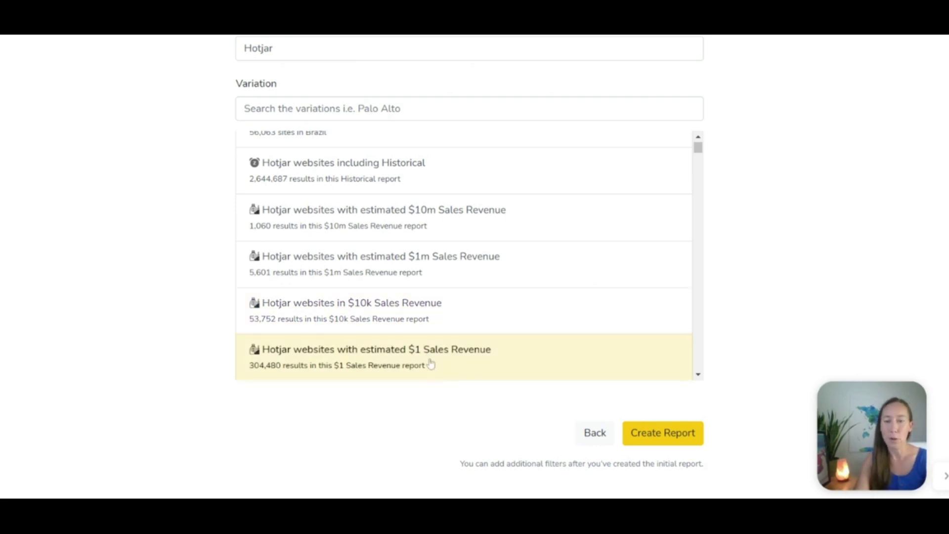
left_click(427, 266)
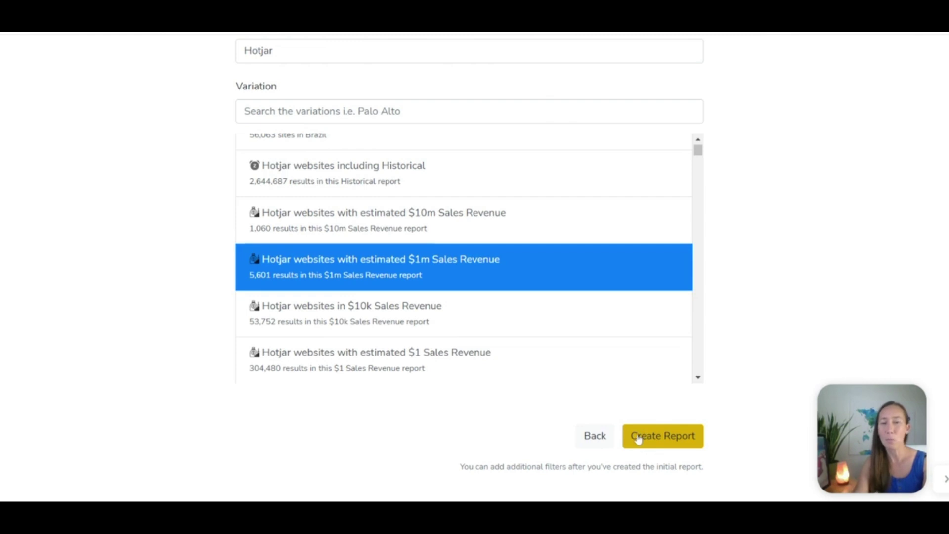
left_click(657, 439)
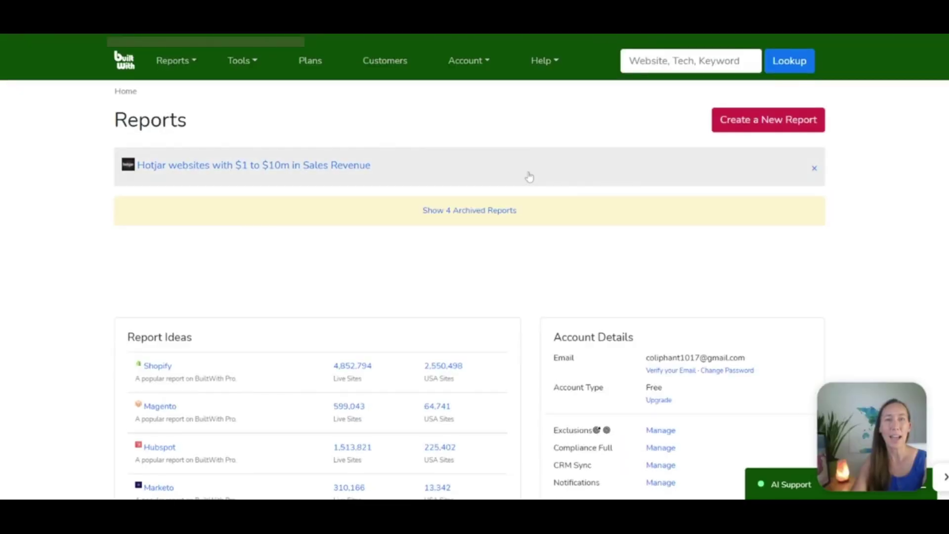
- Open the Hotjar $1 to $10m Sales Revenue report and scroll its 5,601-website lead list
left_click(220, 166)
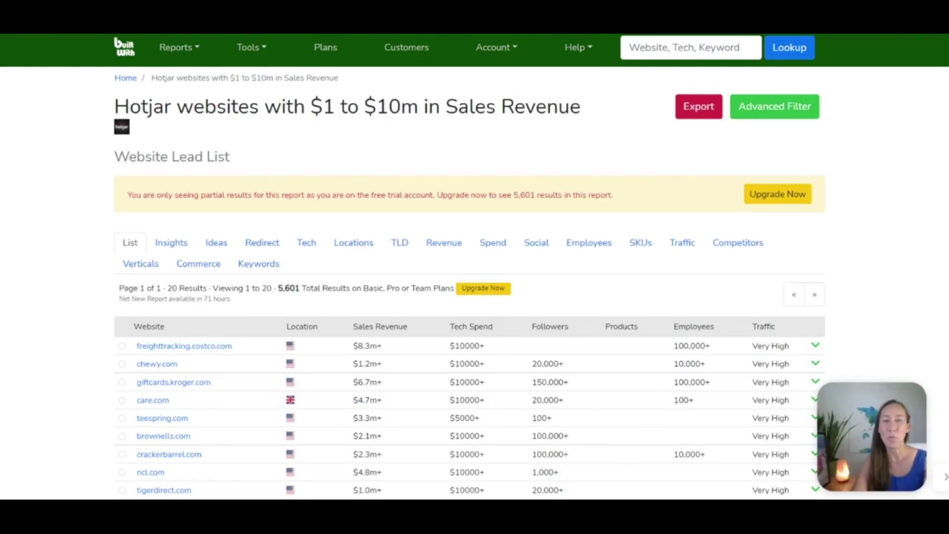
scroll(475, 267, "down", 3)
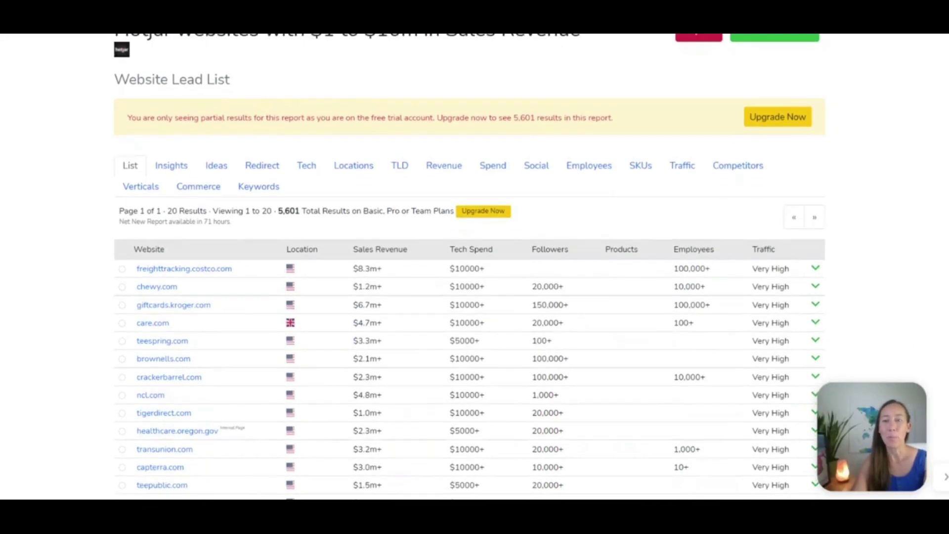
scroll(474, 267, "down", 2)
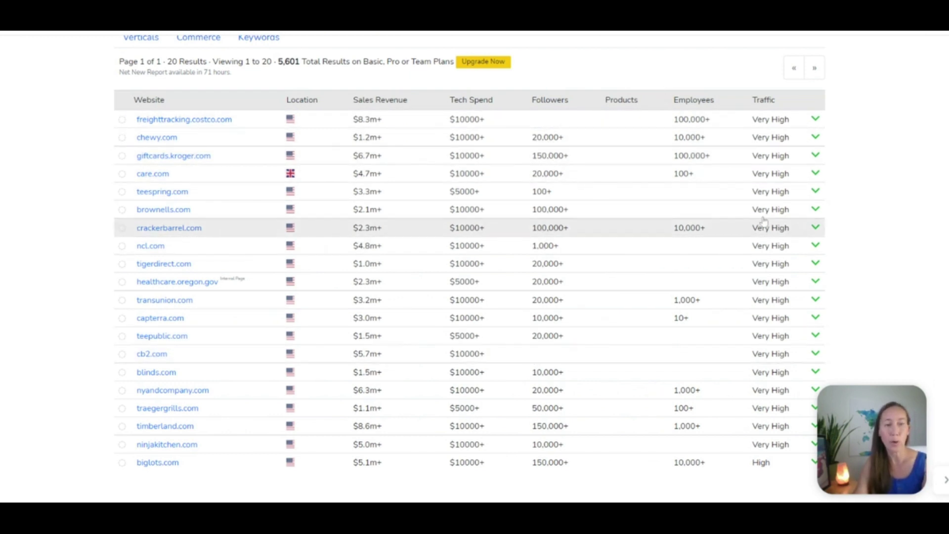
scroll(470, 257, "down", 2)
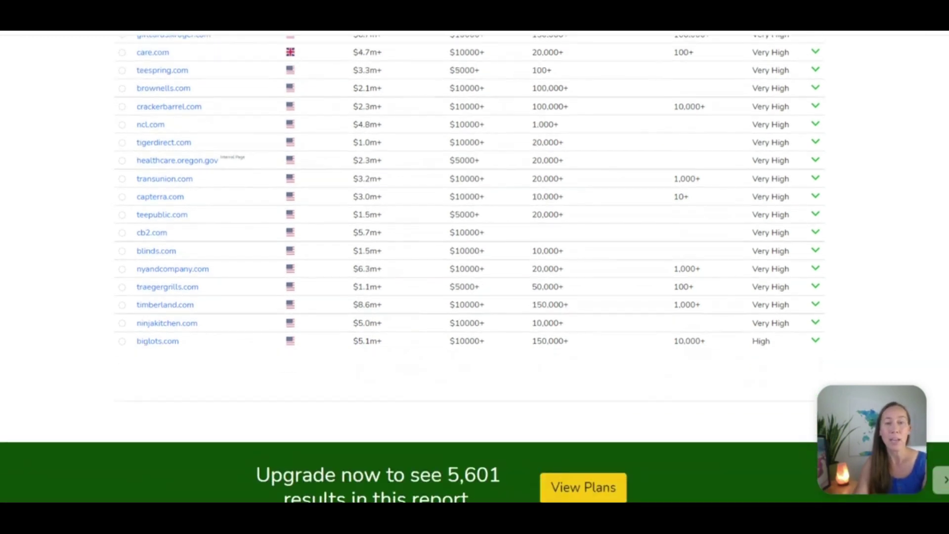
scroll(469, 257, "up", 2)
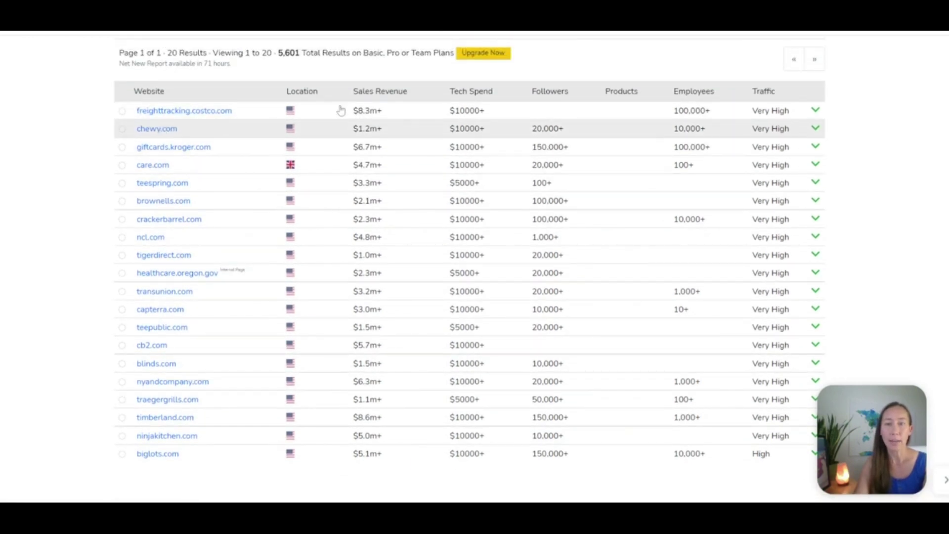
- Expand the chewy.com lead and review its contact details
left_click(815, 129)
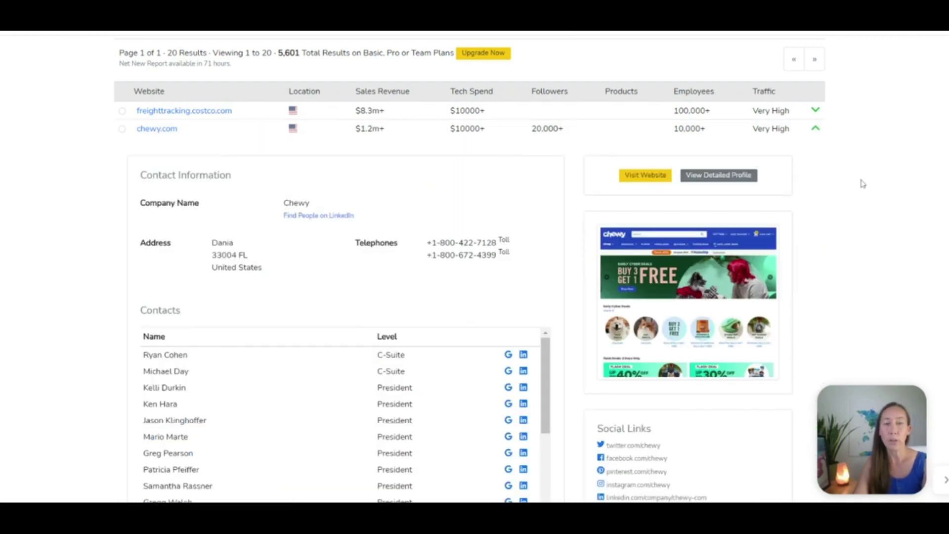
scroll(687, 148, "down", 1)
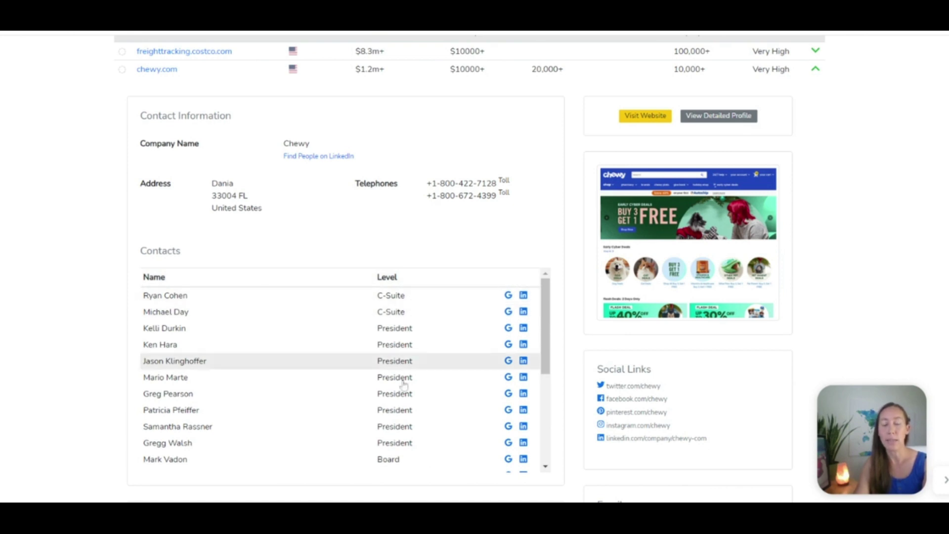
left_click_drag(547, 311, 548, 403)
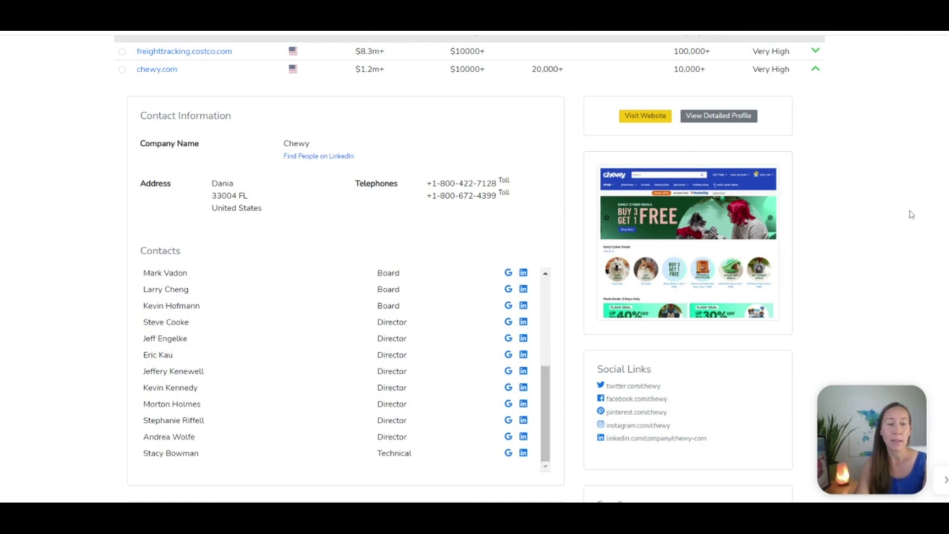
scroll(668, 330, "down", 5)
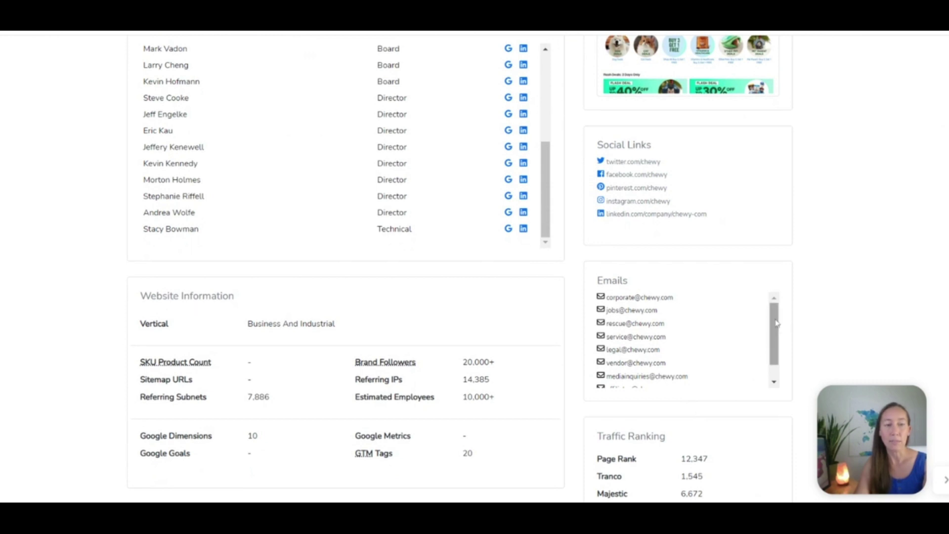
mouse_move(775, 328)
left_mouse_down()
mouse_move(776, 338)
mouse_move(774, 327)
left_mouse_up()
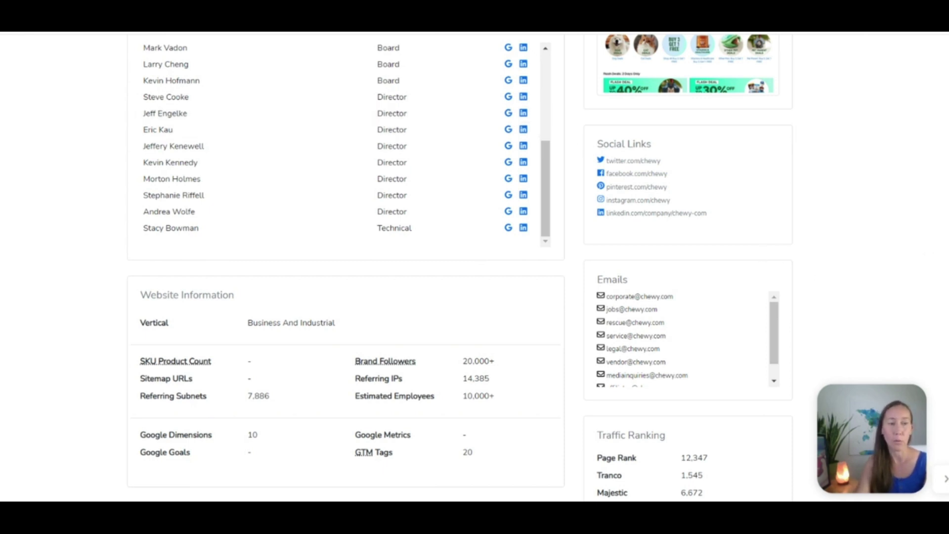
scroll(460, 252, "down", 3)
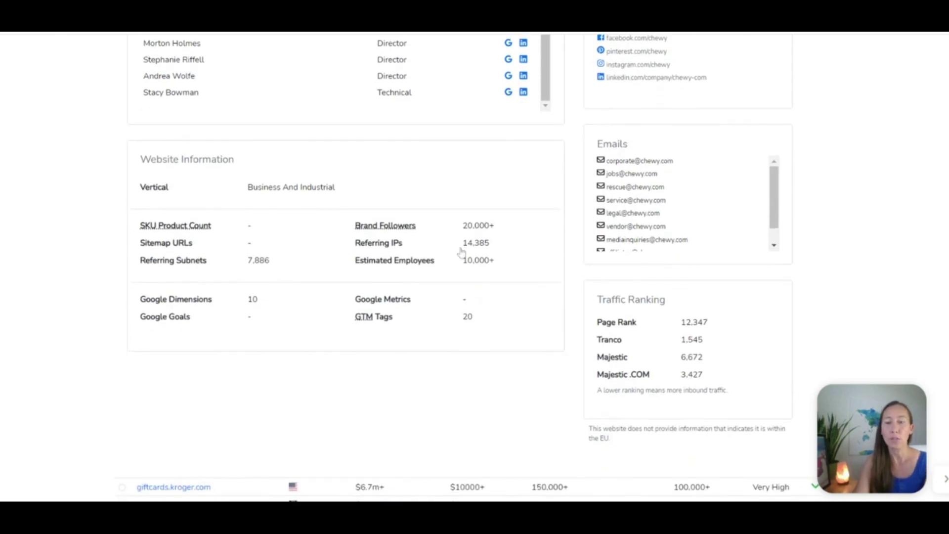
- Export the Hotjar lead list's metadata as an Excel file
scroll(475, 267, "up", 13)
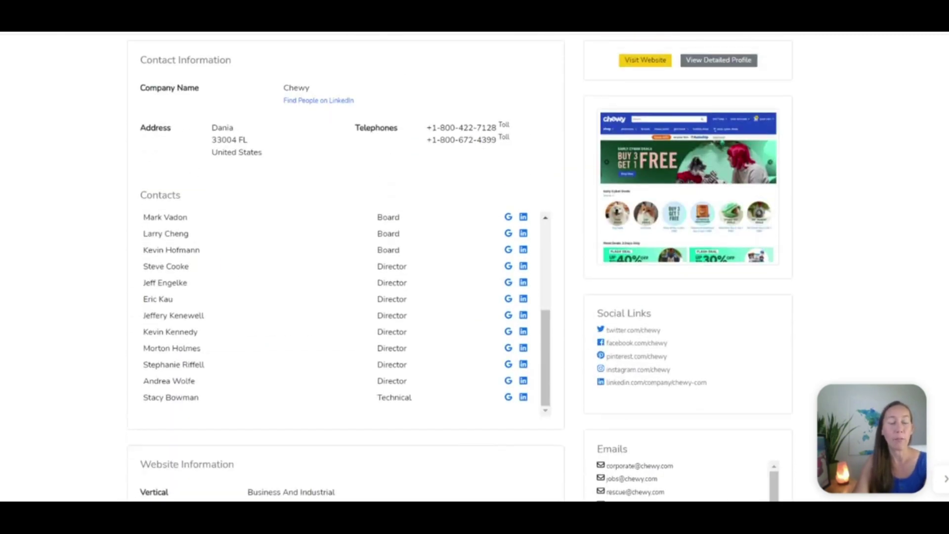
scroll(642, 146, "up", 1)
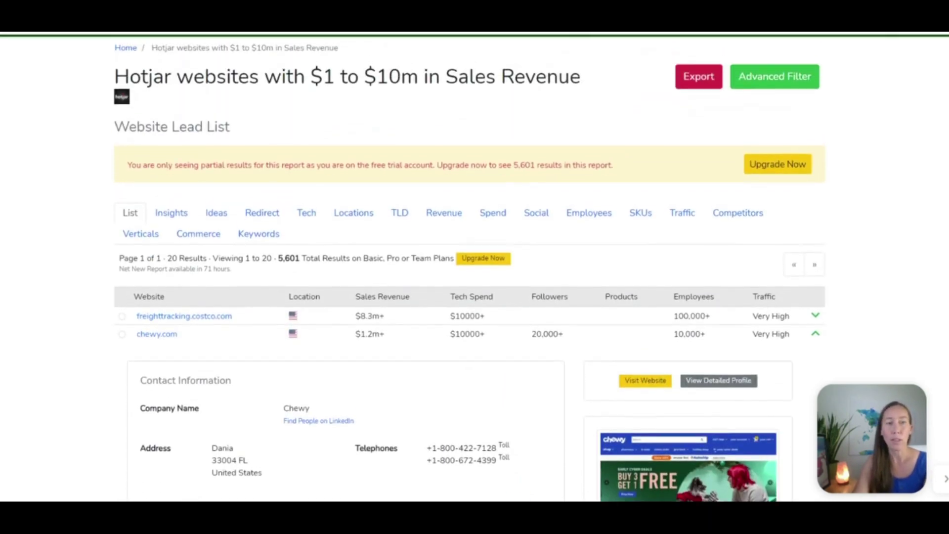
left_click(694, 108)
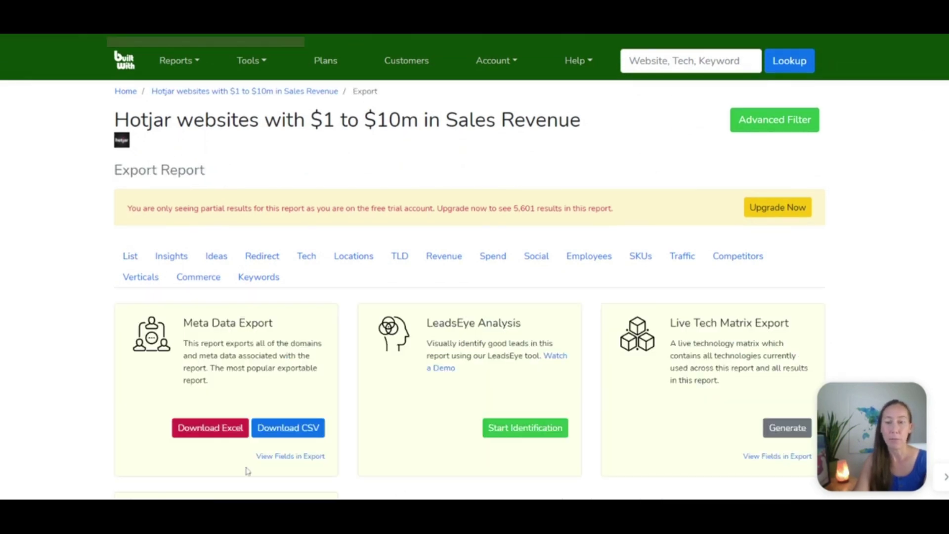
left_click(215, 433)
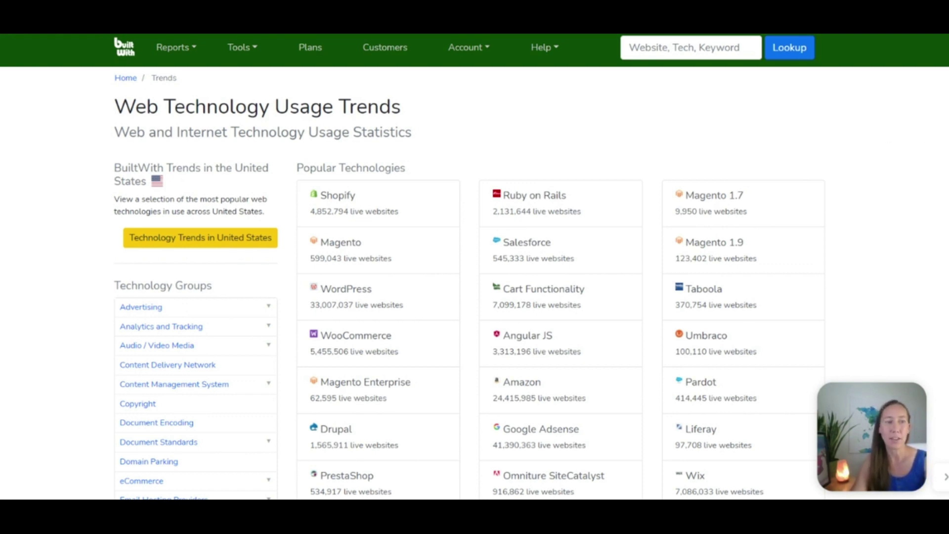
- Expand the Analytics and Tracking group and open the A/B Testing usage statistics
scroll(475, 265, "down", 1)
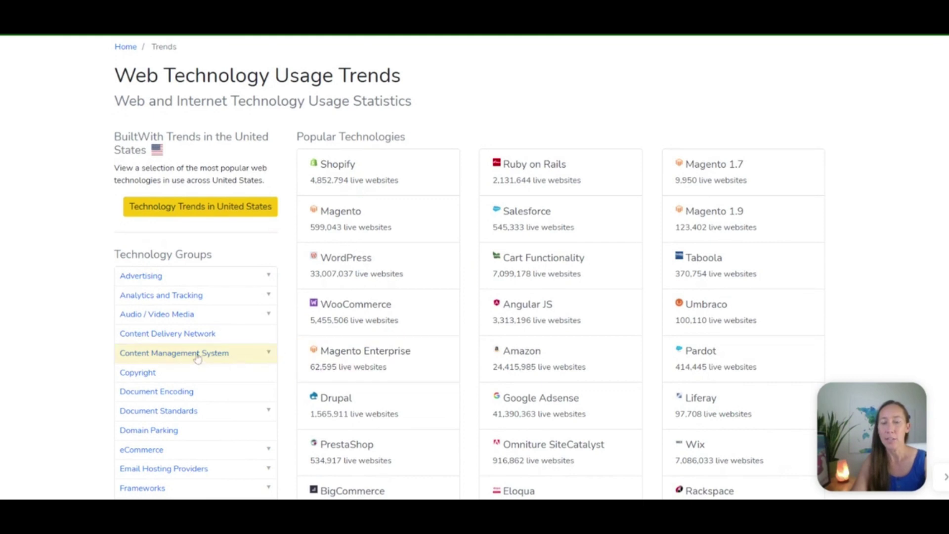
left_click(187, 298)
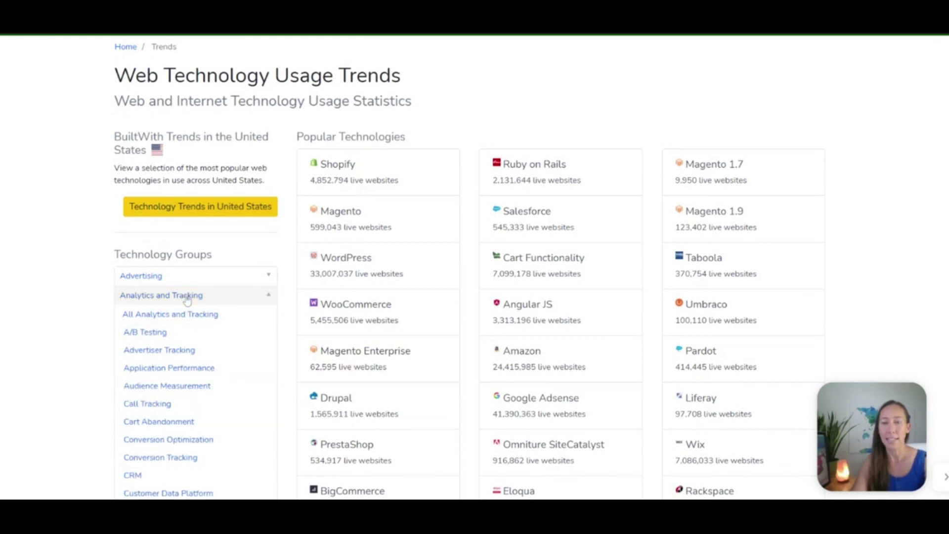
scroll(187, 299, "down", 4)
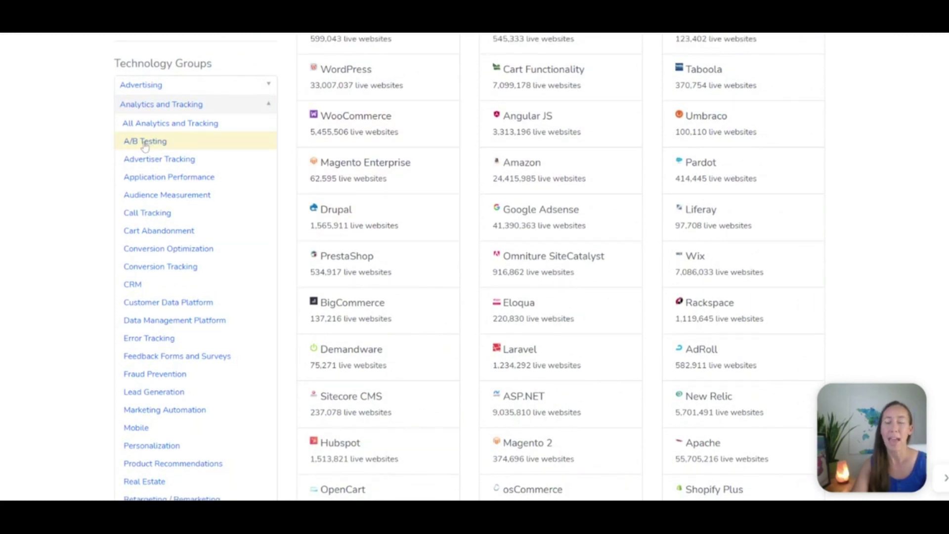
left_click(145, 143)
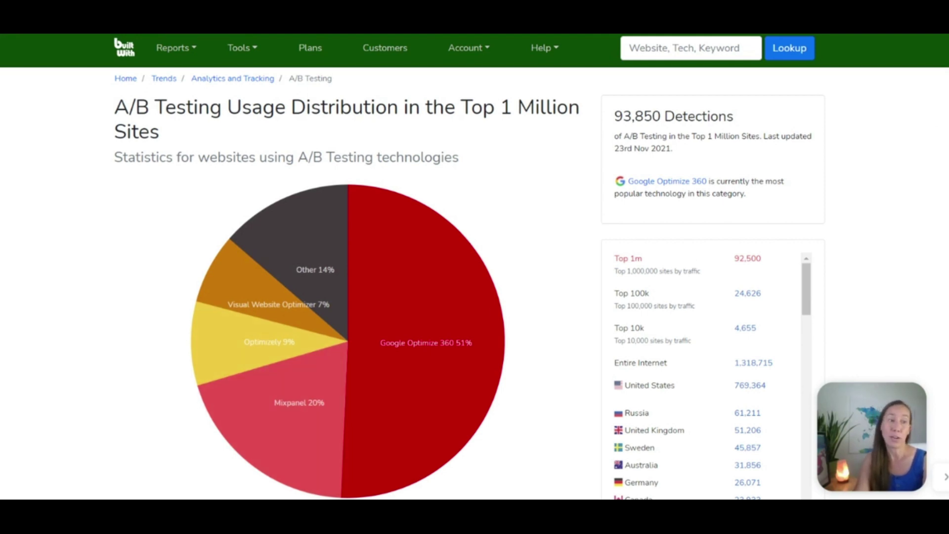
- Find Visual Website Optimizer in the Top In A/B Testing table and open its statistics
scroll(346, 267, "down", 8)
scroll(346, 267, "down", 2)
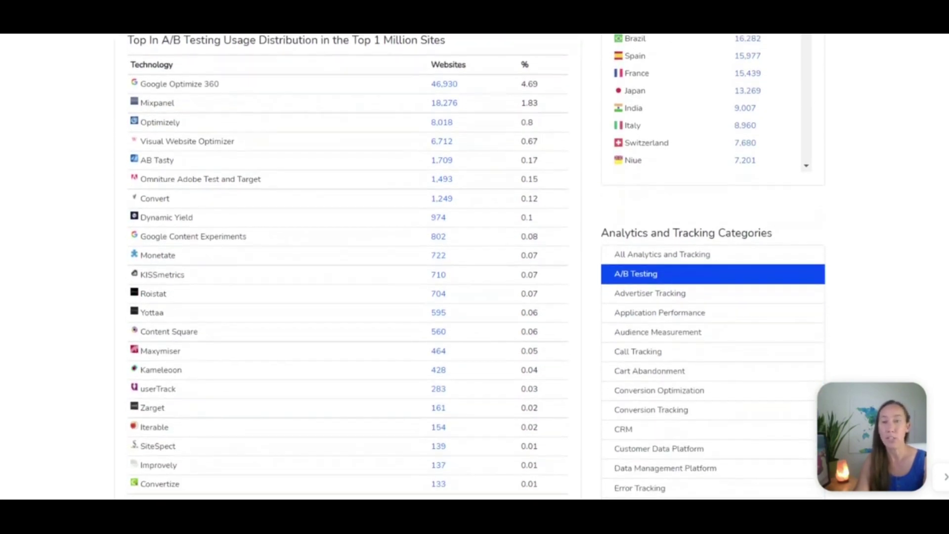
scroll(371, 210, "up", 1)
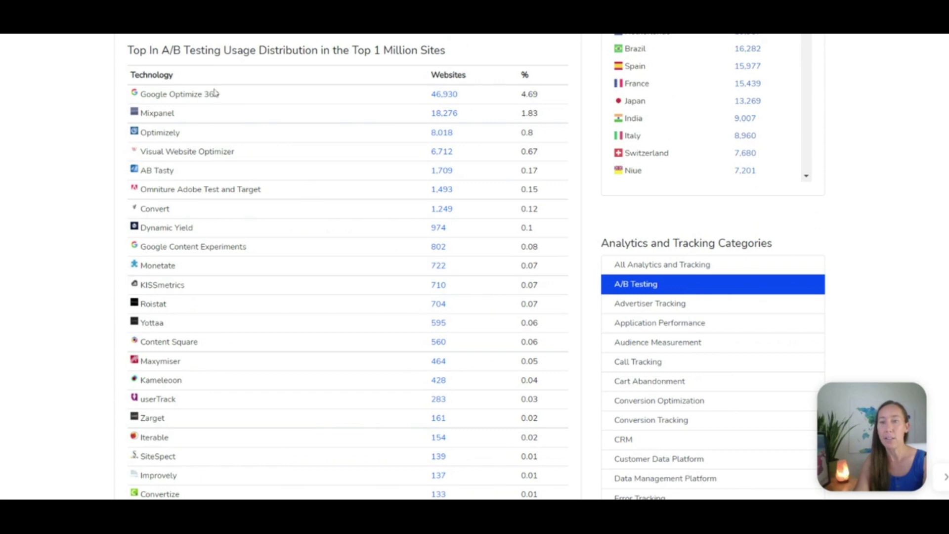
left_click(168, 152)
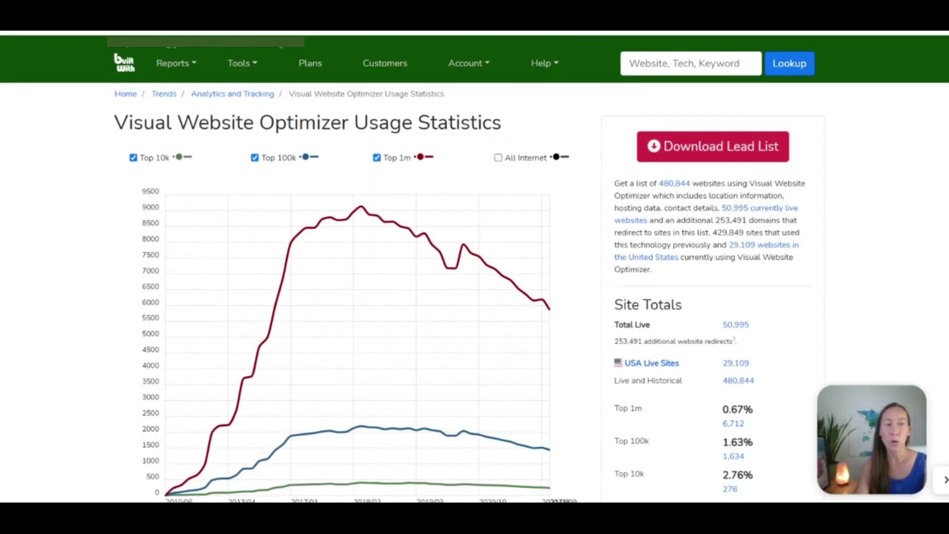
scroll(467, 267, "down", 2)
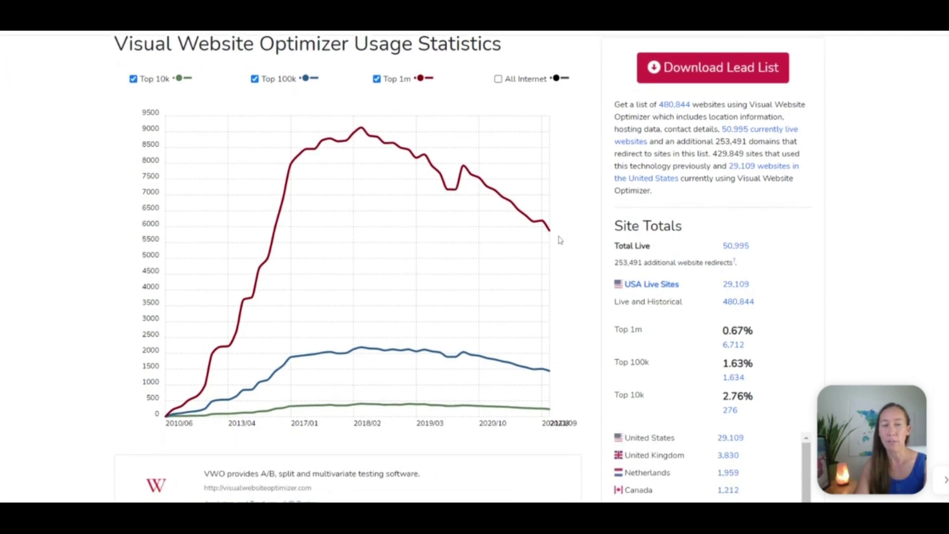
scroll(468, 267, "down", 10)
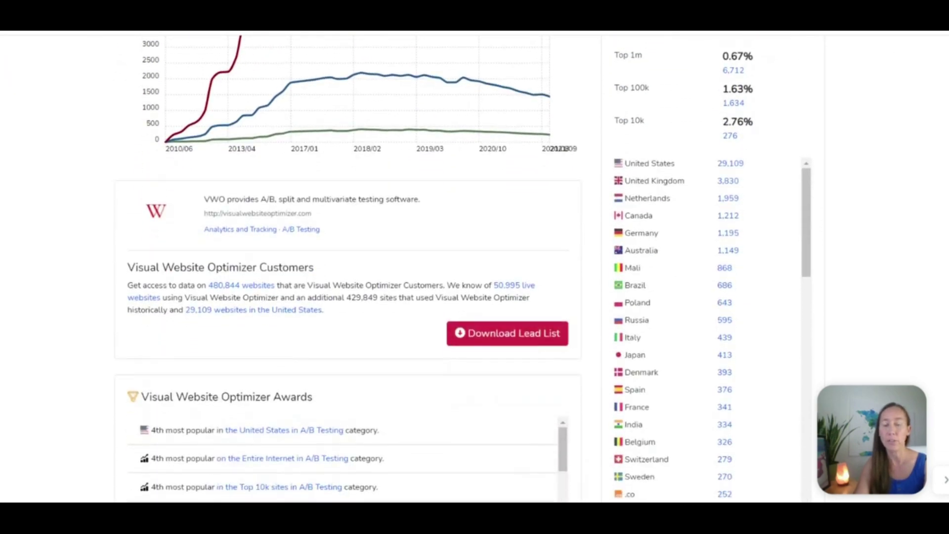
scroll(467, 267, "down", 4)
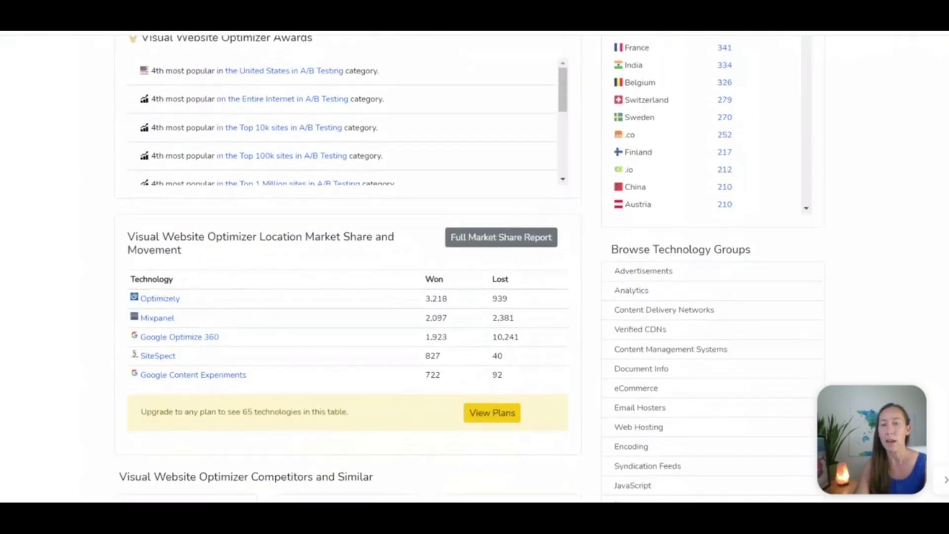
scroll(335, 134, "down", 2)
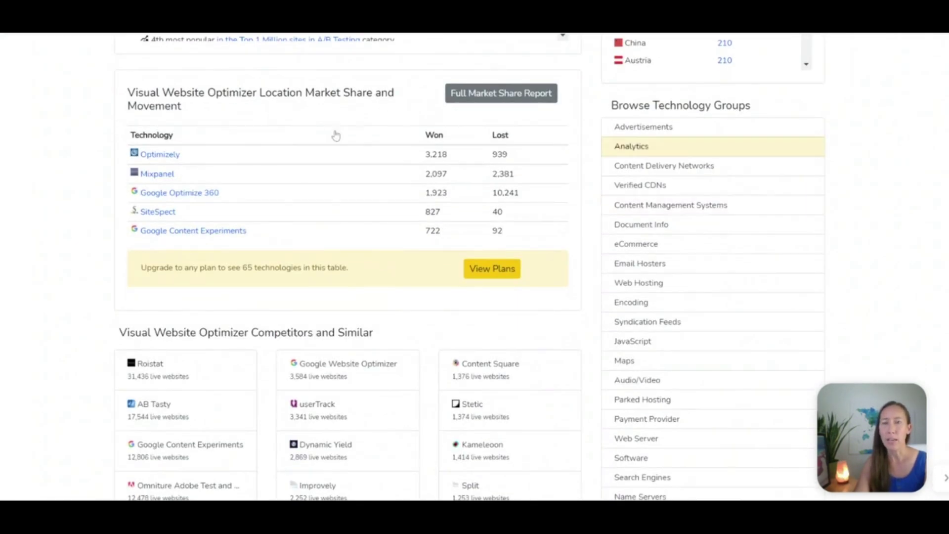
scroll(467, 267, "down", 5)
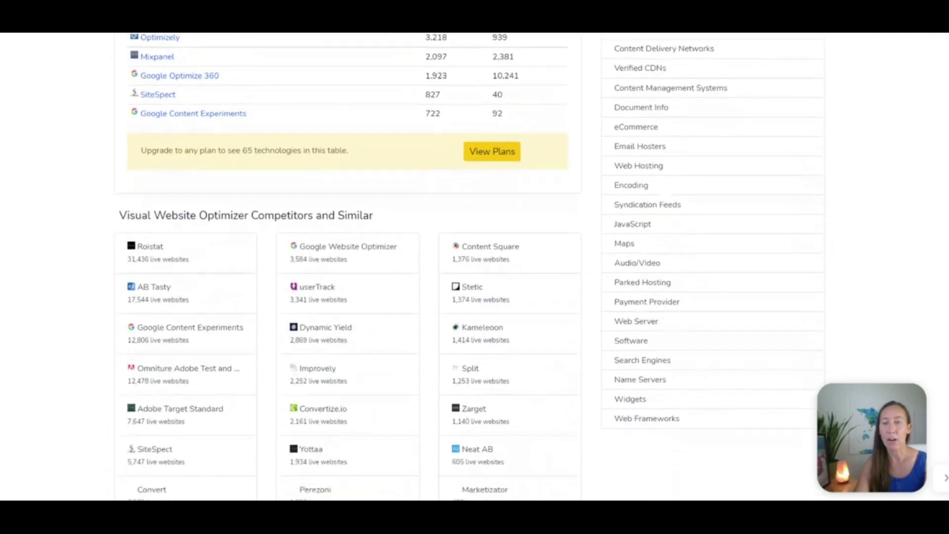
scroll(346, 267, "down", 1)
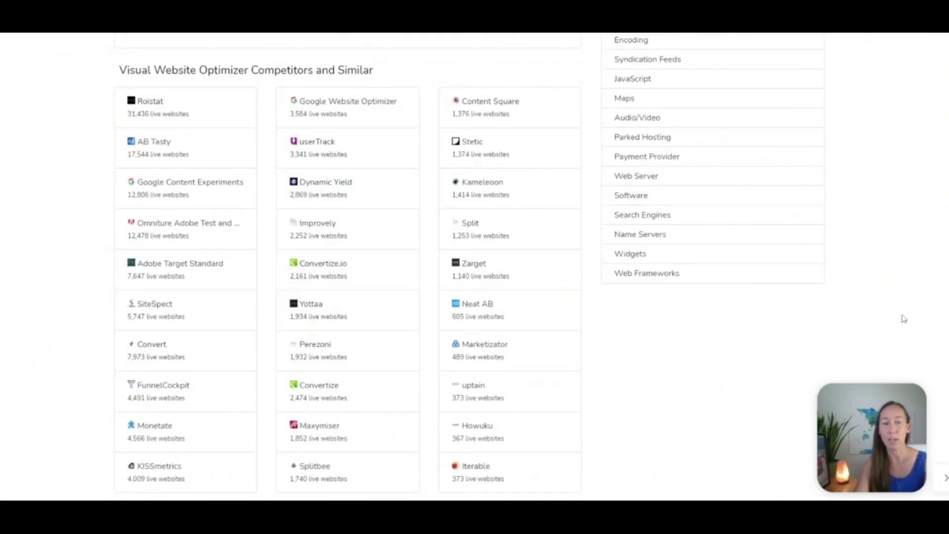
scroll(346, 267, "up", 10)
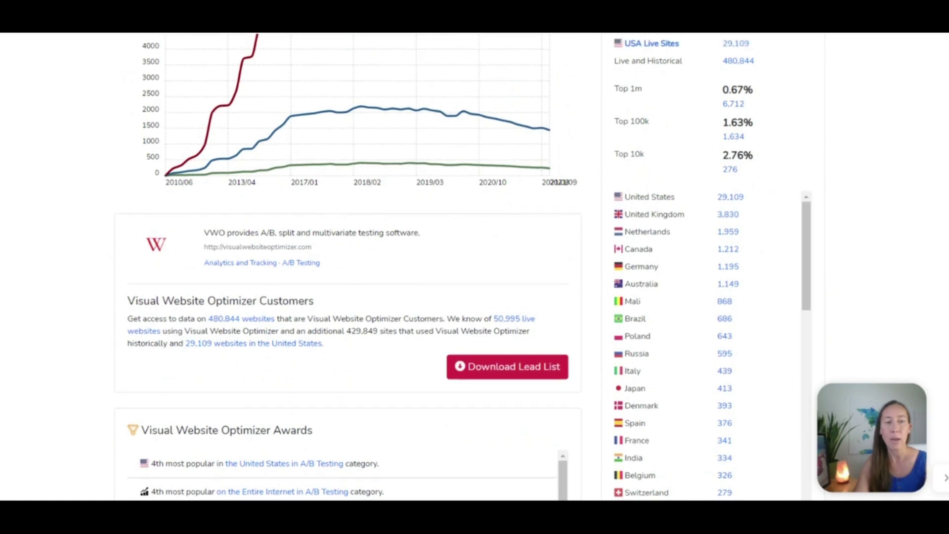
scroll(346, 267, "up", 2)
scroll(689, 421, "up", 2)
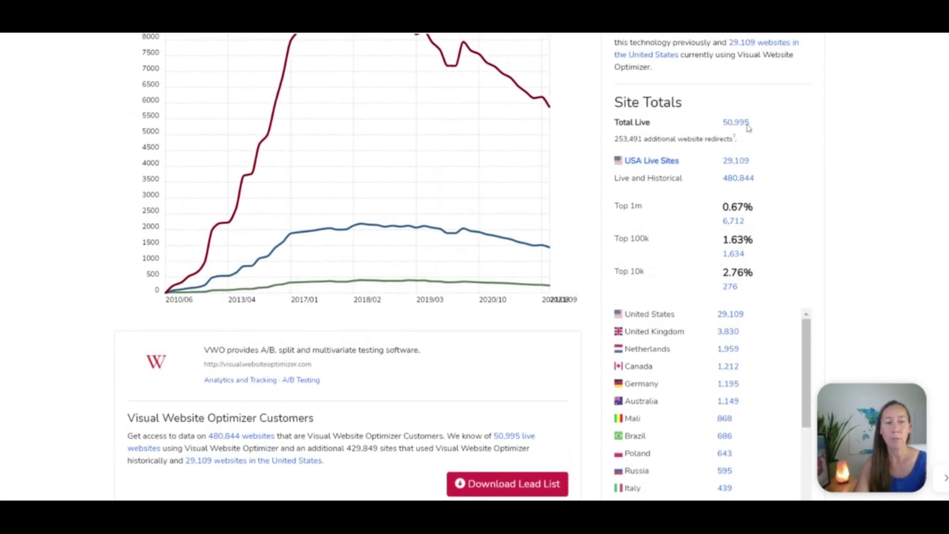
scroll(464, 267, "up", 4)
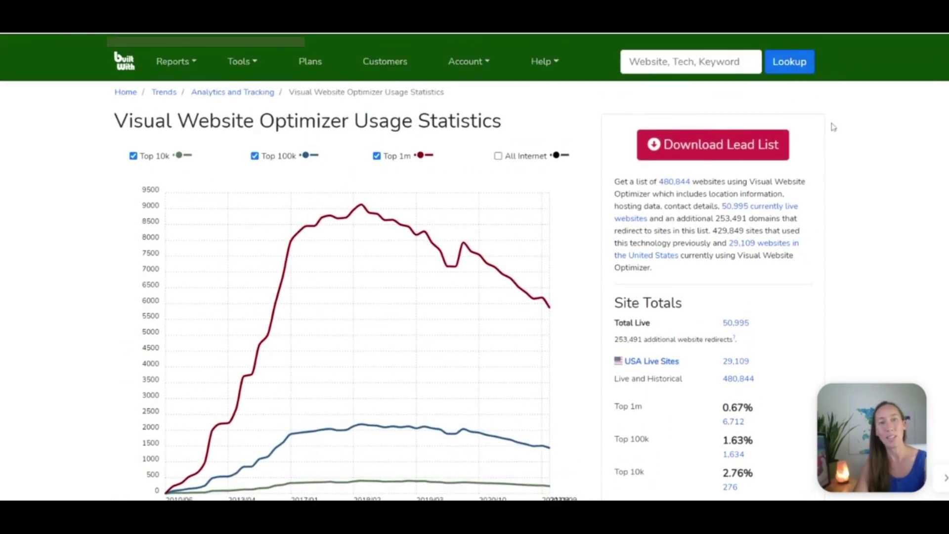
- Open the Visual Website Optimizer website list and expand, then collapse, venus.com's contact details
left_click(737, 144)
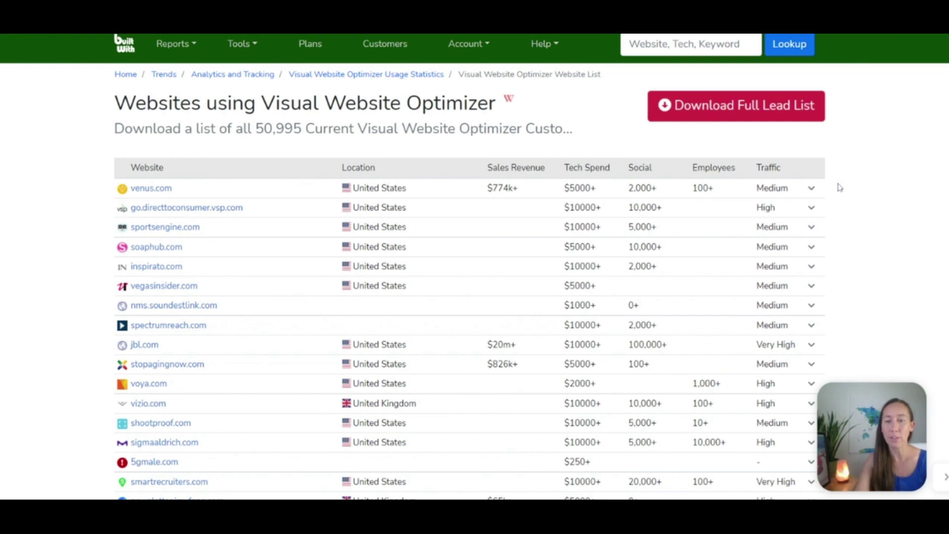
left_click(812, 189)
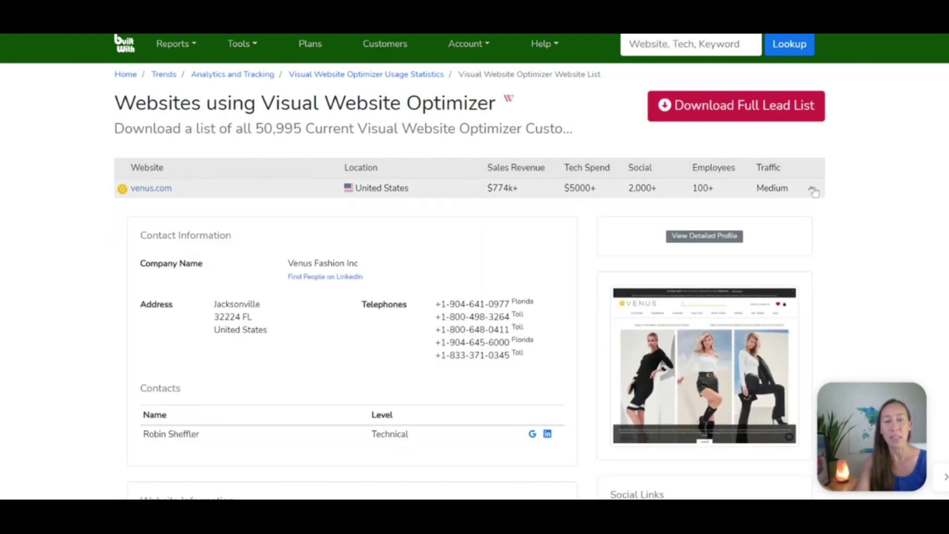
left_click(812, 190)
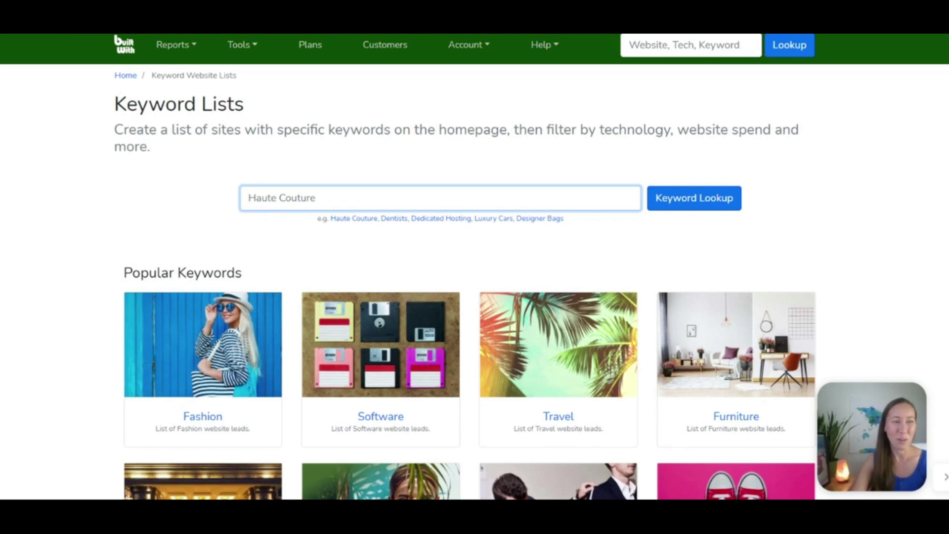
- Open the Travel keyword list of 623,684 websites from the Popular Keywords grid
scroll(869, 173, "down", 3)
scroll(465, 266, "down", 8)
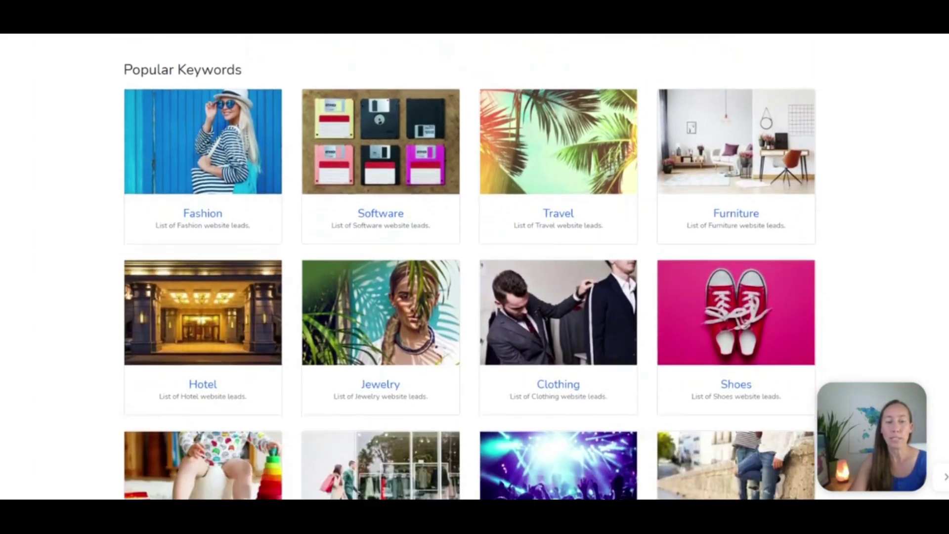
scroll(465, 265, "up", 6)
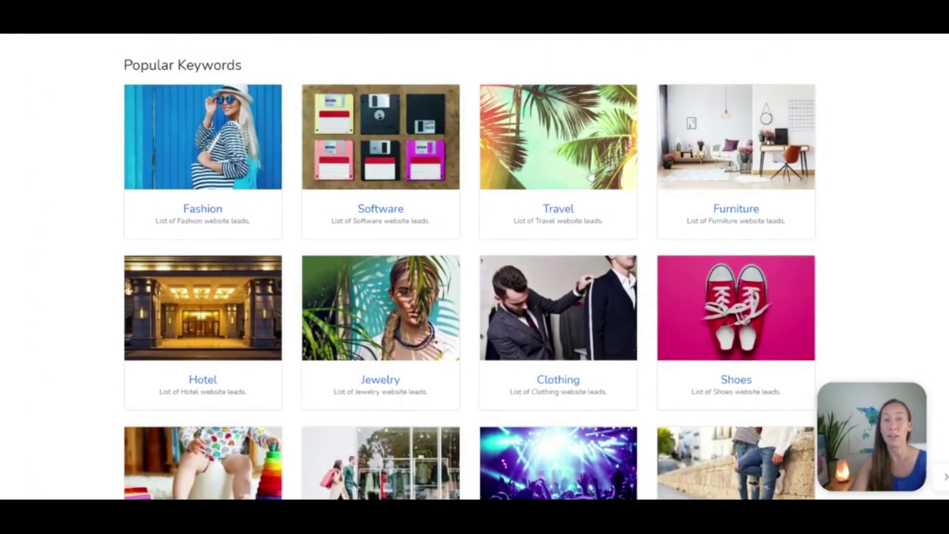
left_click(590, 176)
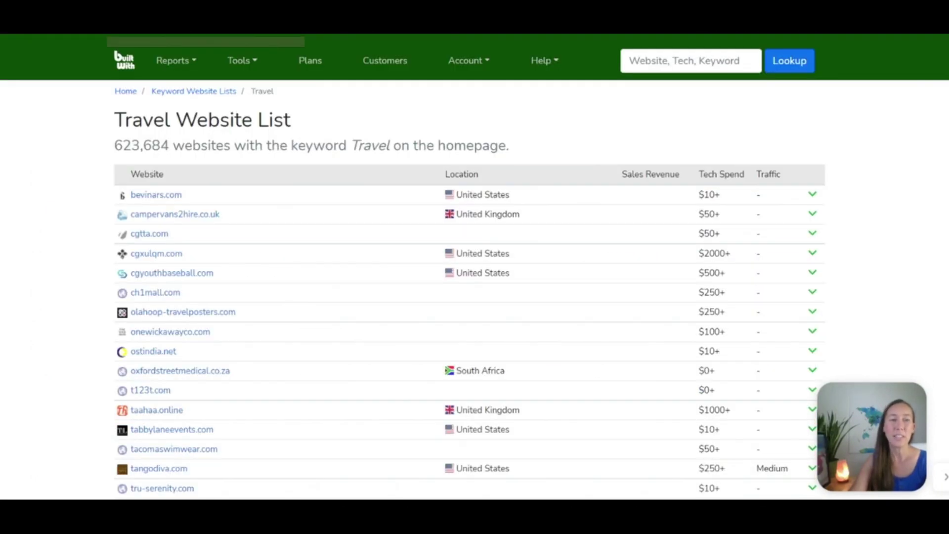
scroll(475, 267, "down", 9)
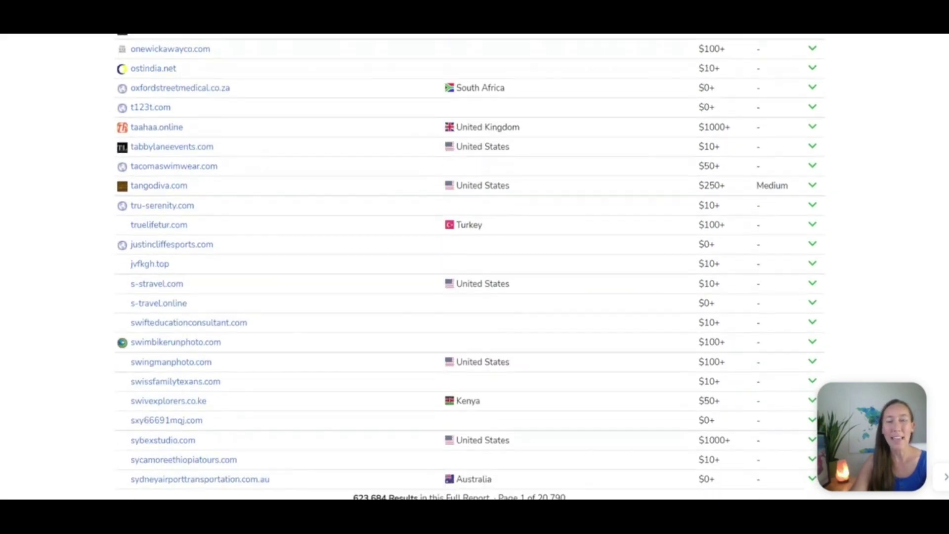
scroll(475, 267, "down", 5)
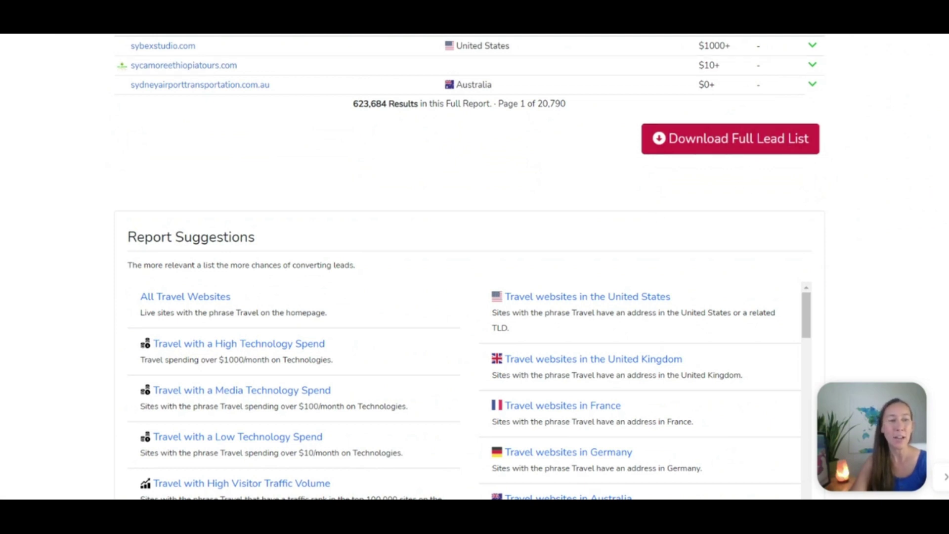
scroll(931, 196, "down", 2)
scroll(469, 268, "down", 2)
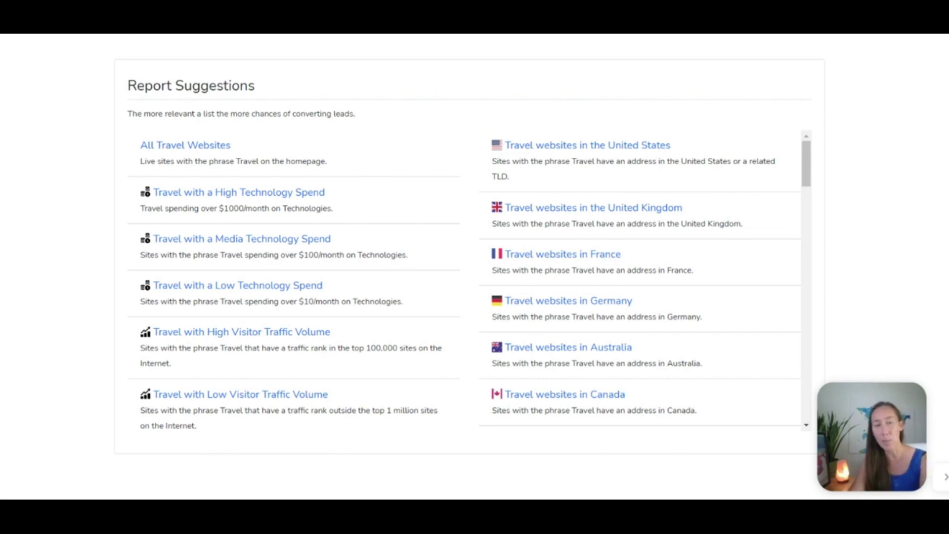
left_click_drag(805, 184, 807, 160)
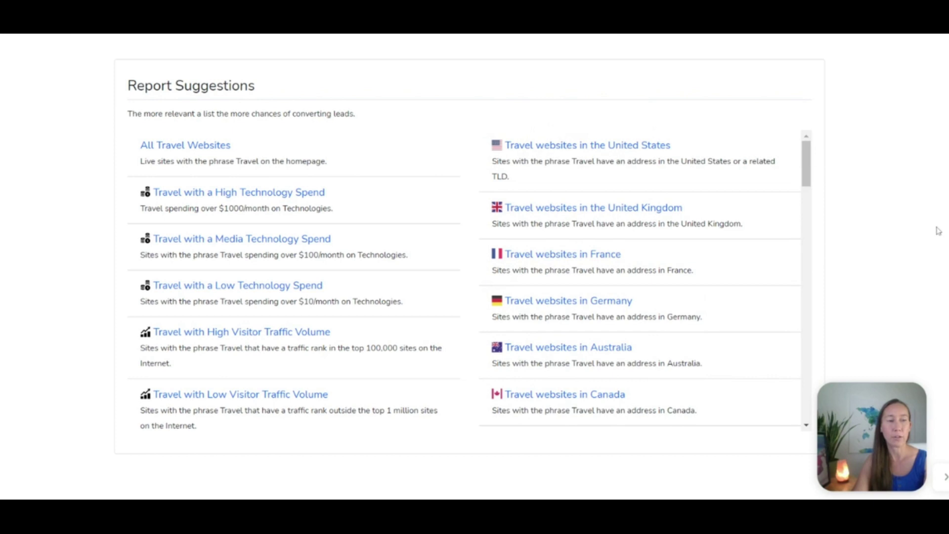
scroll(470, 240, "down", 1)
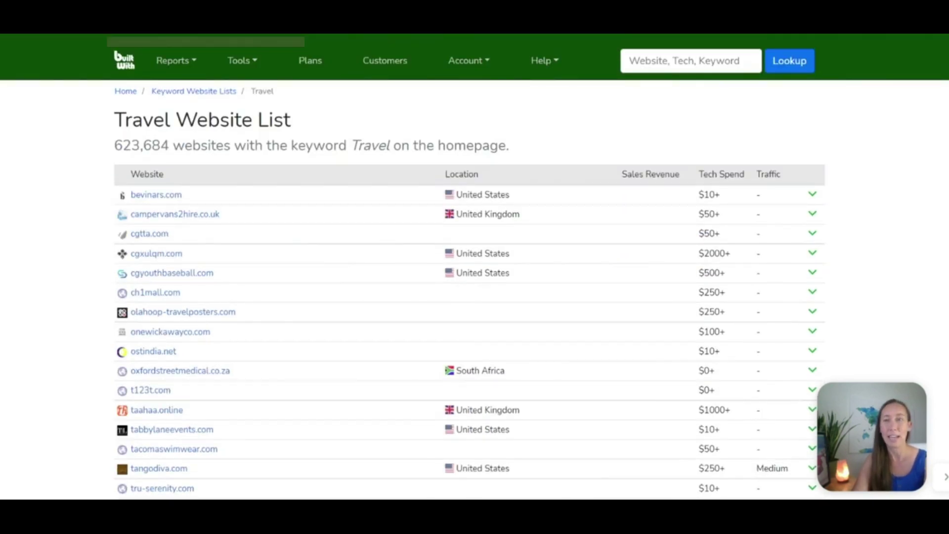
scroll(199, 78, "down", 1)
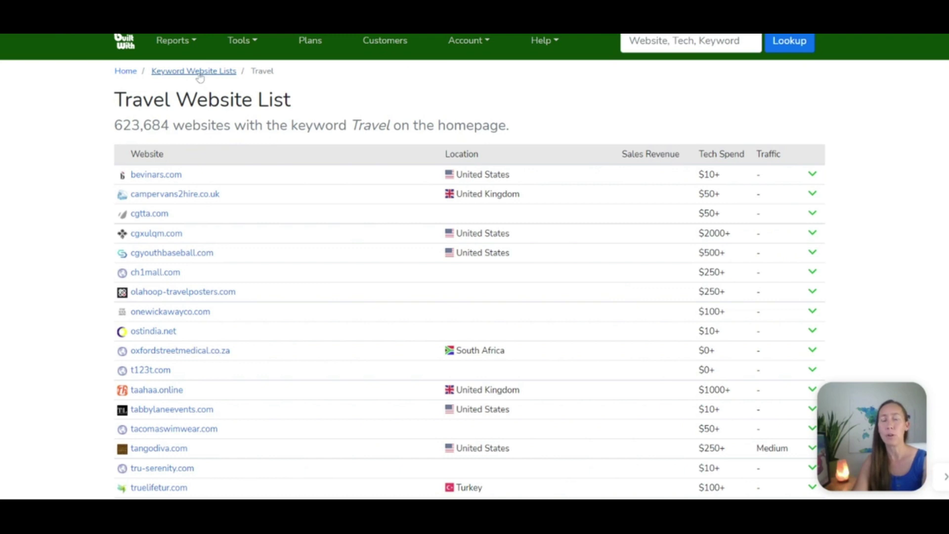
left_click(200, 74)
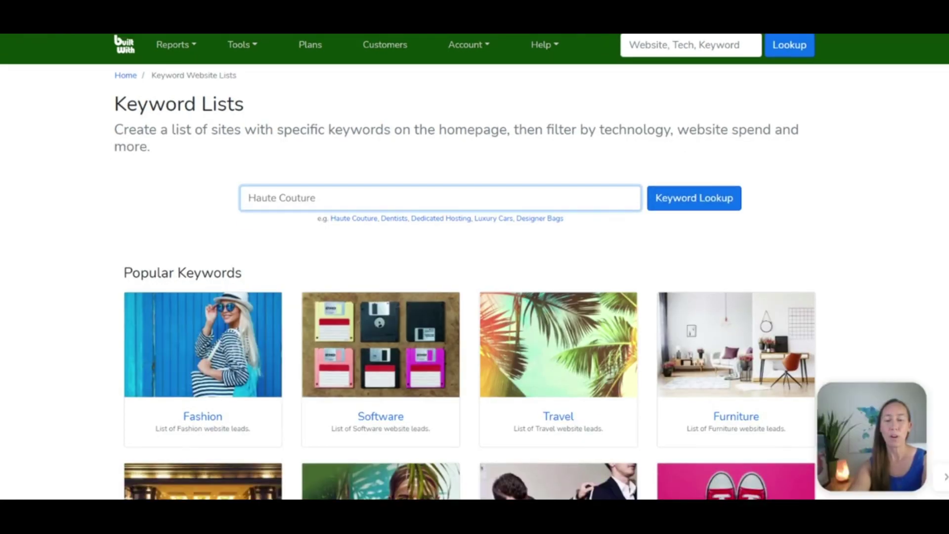
- Search the keyword lists for 'plumber phoenix' and review the 183 matching sites
type("plumber ph")
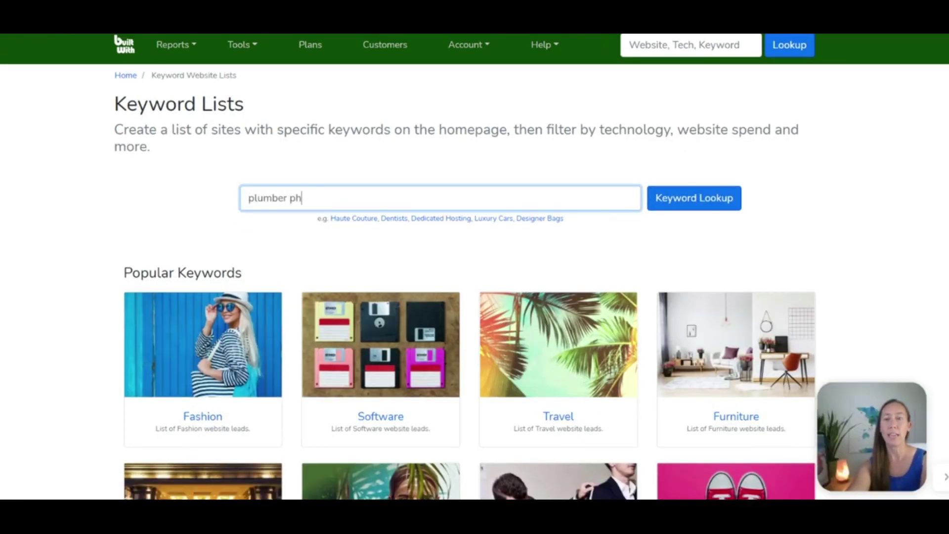
type("oenix")
key("Return")
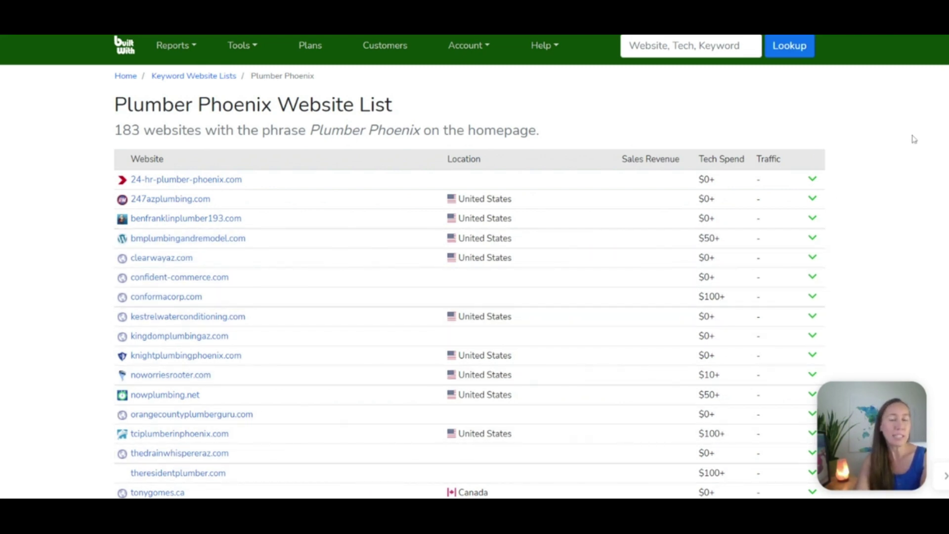
scroll(913, 139, "down", 5)
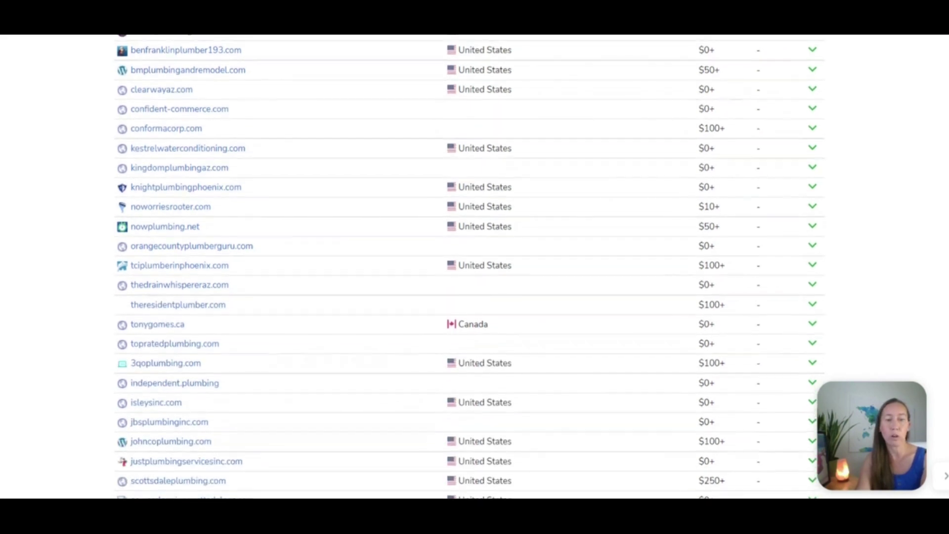
scroll(761, 361, "down", 2)
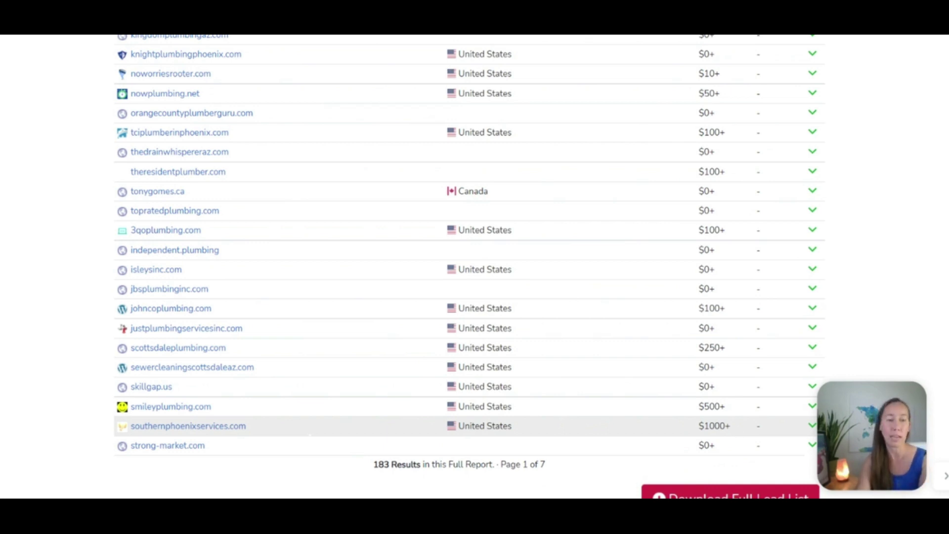
- Expand southernphoenixservices.com and look over its contact details
left_click(811, 428)
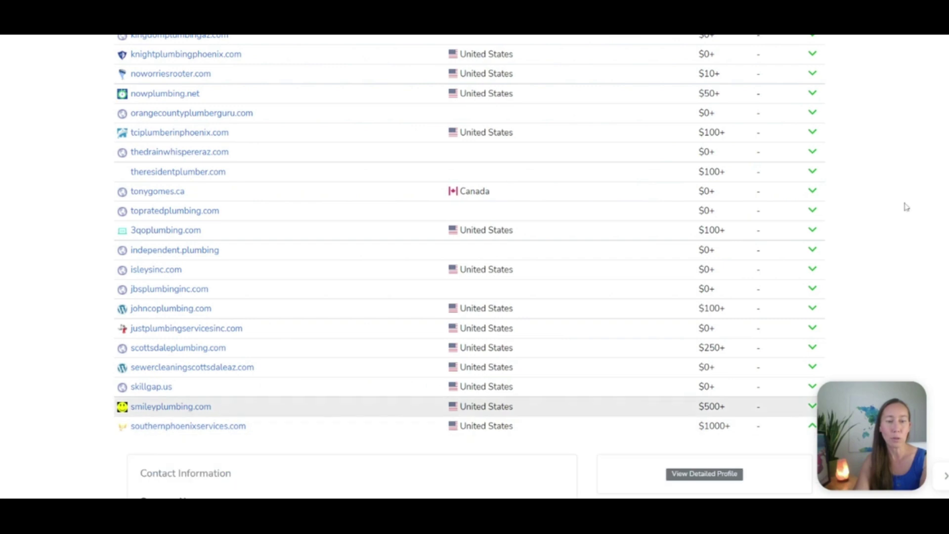
scroll(906, 206, "down", 6)
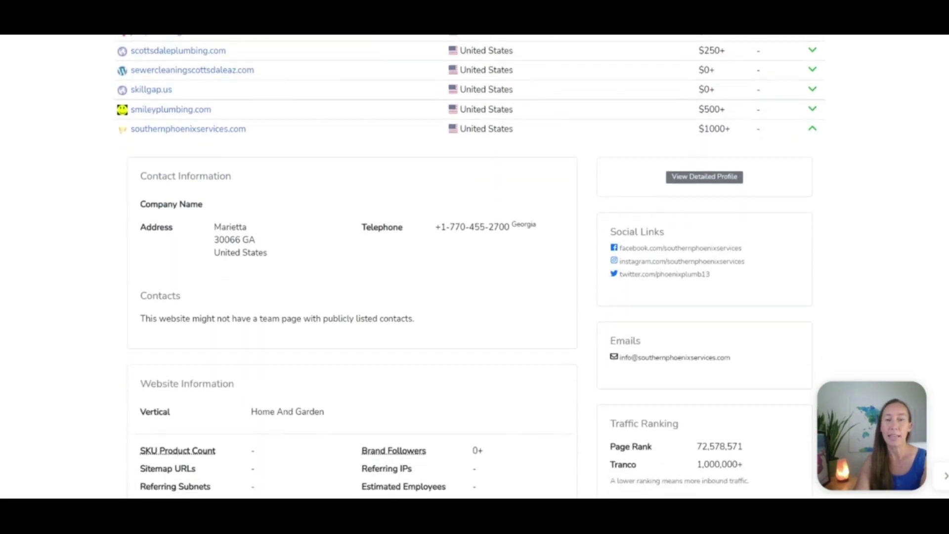
scroll(470, 267, "down", 2)
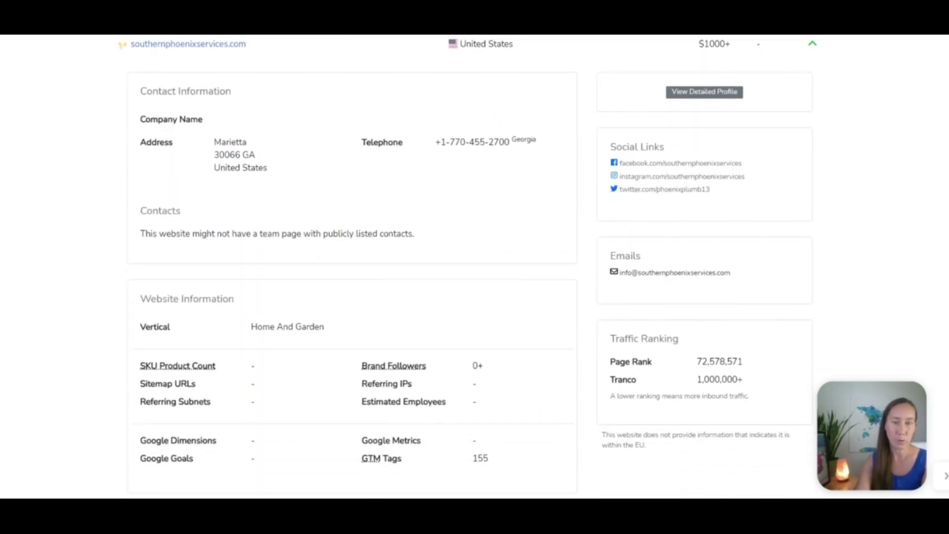
scroll(467, 259, "down", 1)
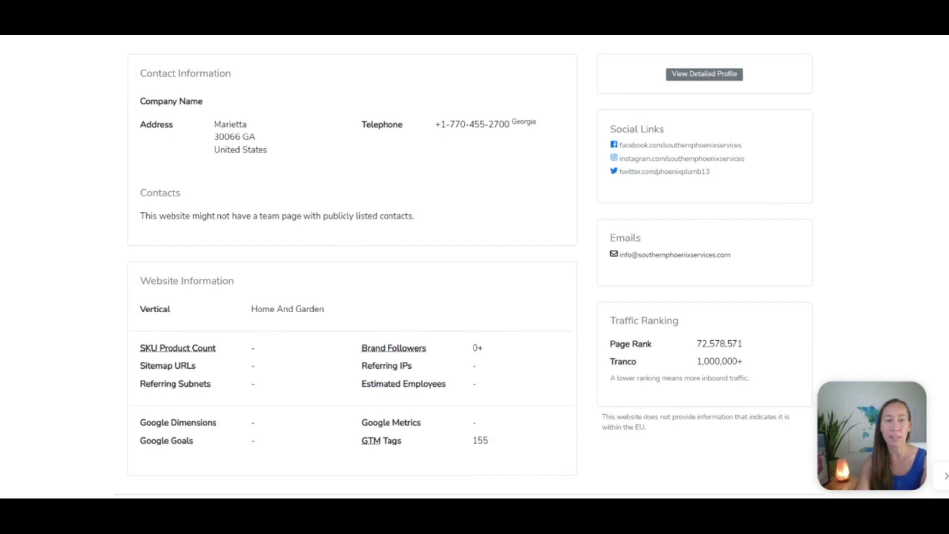
scroll(470, 267, "up", 4)
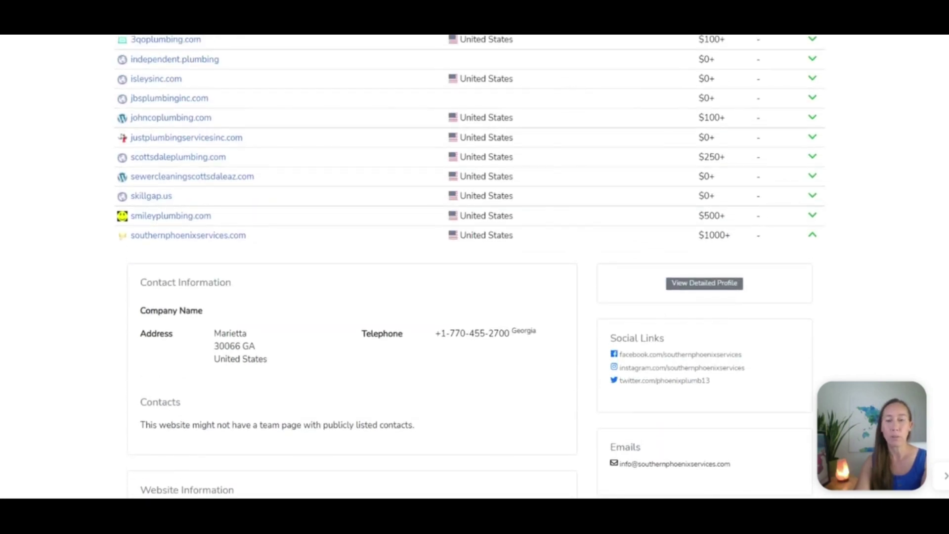
scroll(470, 267, "up", 5)
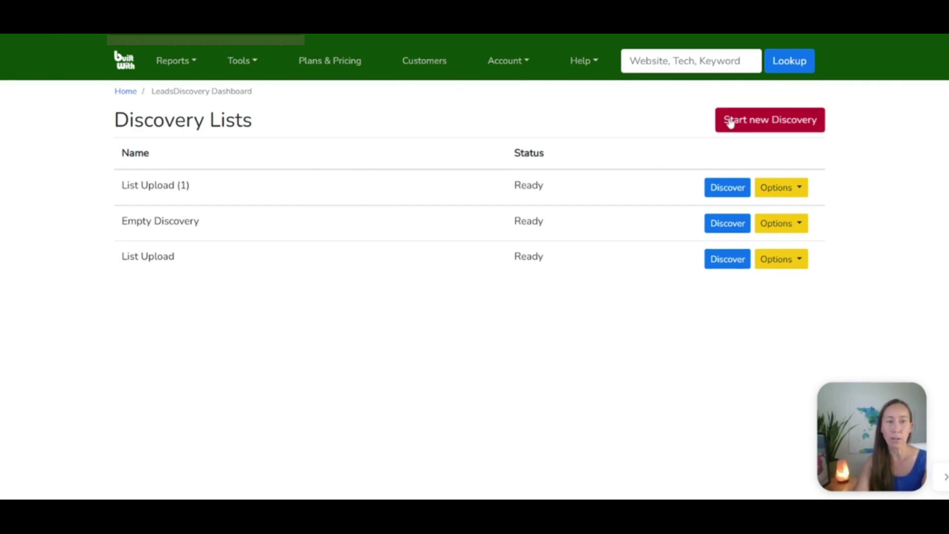
- Open the List Upload (1) discovery and filter keywords to plumbing, phoenix and residential (124 results)
left_click(721, 190)
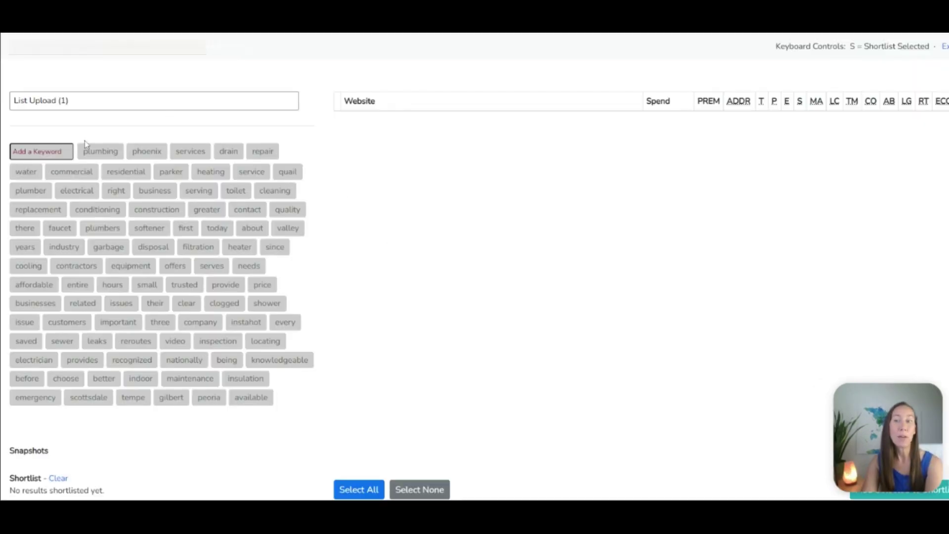
left_click(102, 154)
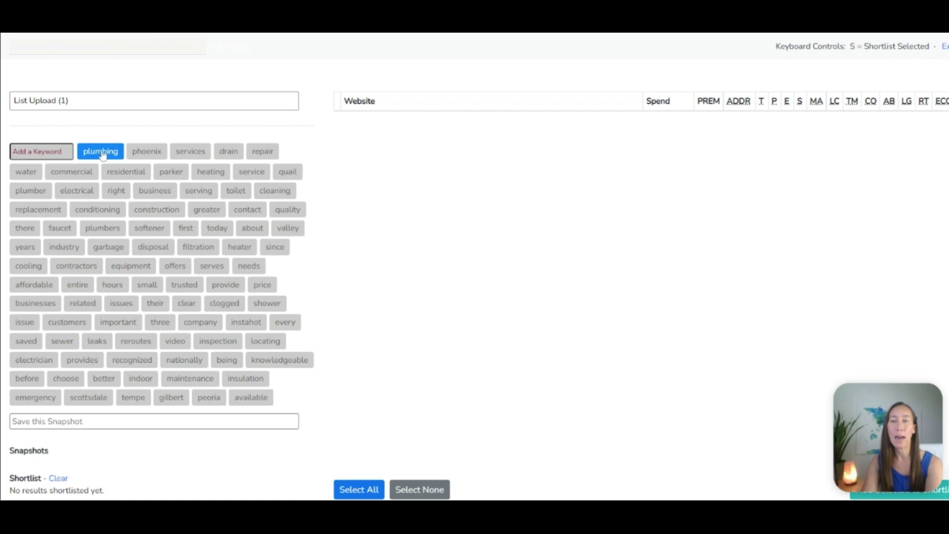
left_click(144, 153)
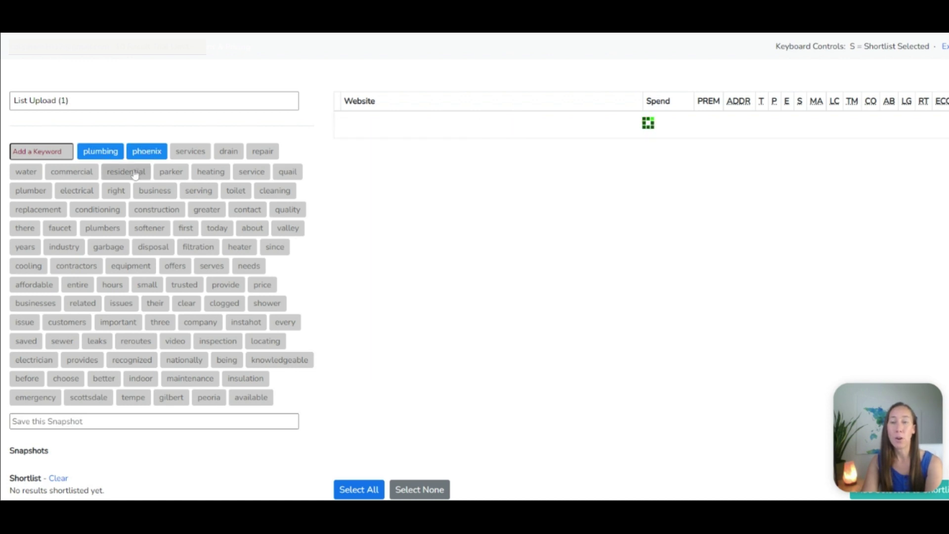
left_click(134, 173)
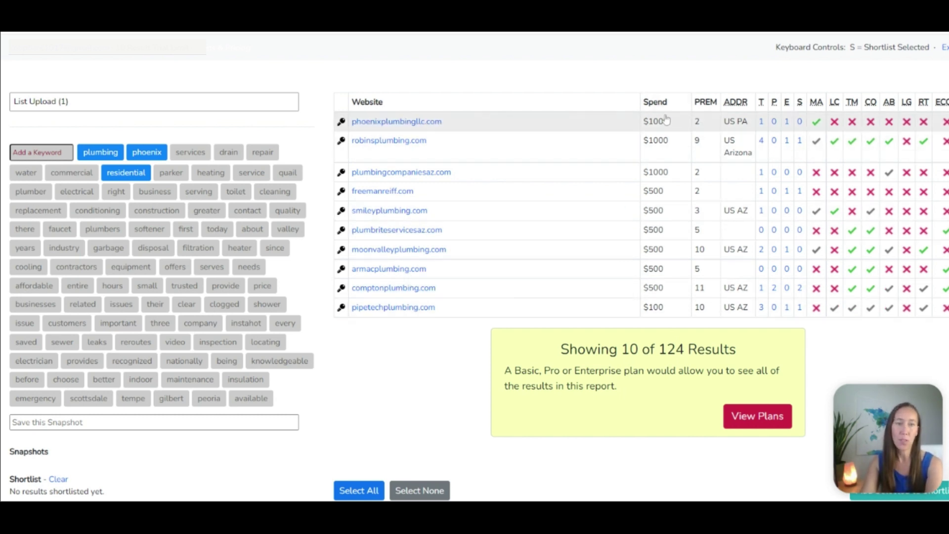
- Sort results by Website in reverse alphabetical order, then remove residential from the keyword filter
left_click(701, 104)
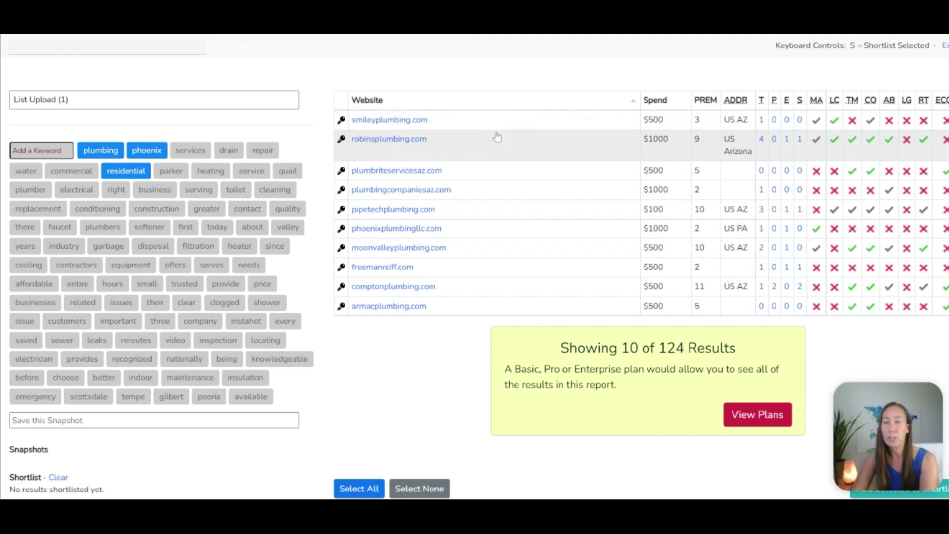
left_click(124, 174)
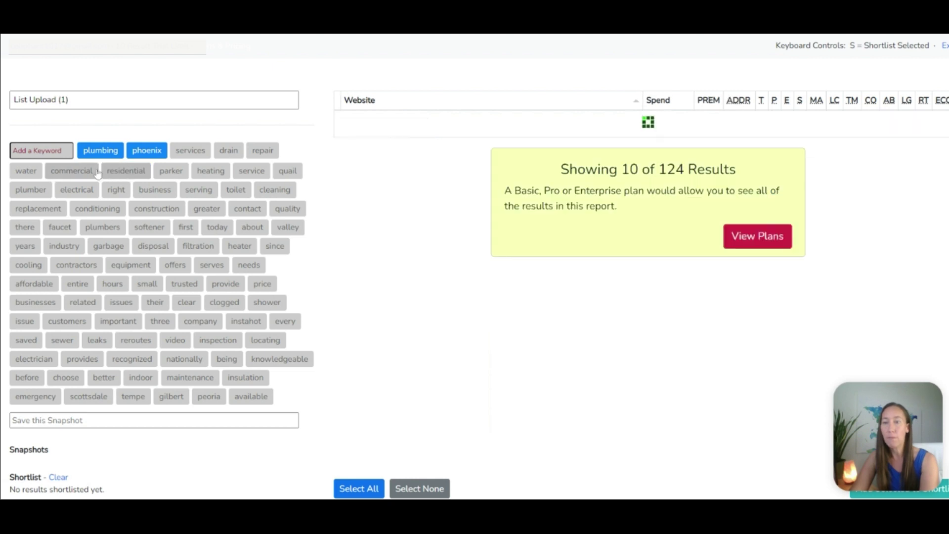
- Add commercial to the keyword filter (116 results) and expand keywords for phoenixplumbingllc.com and robinsplumbing.com
left_click(197, 154)
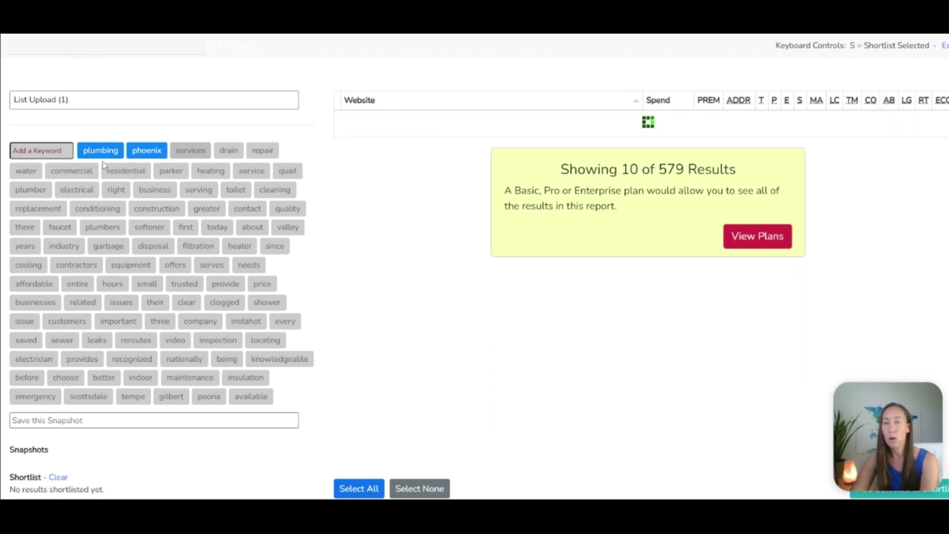
left_click(72, 171)
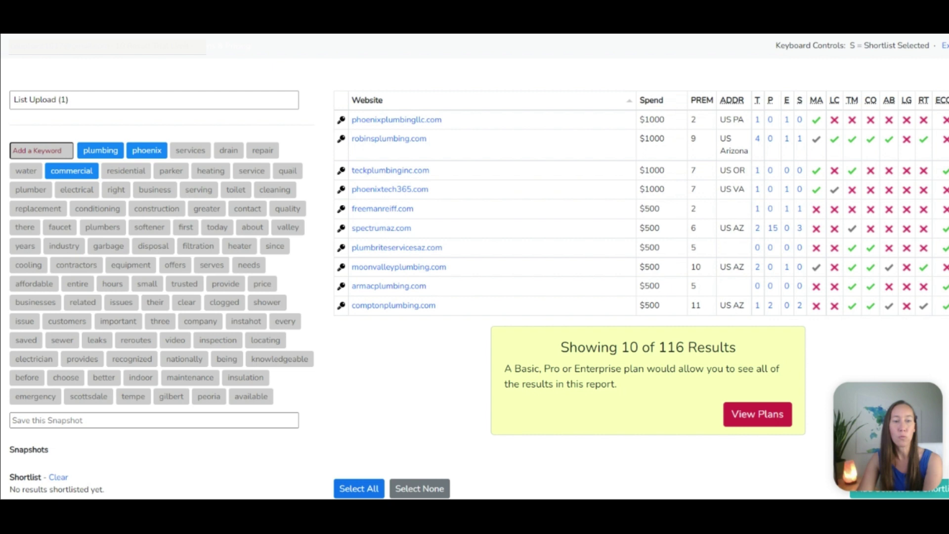
left_click(341, 119)
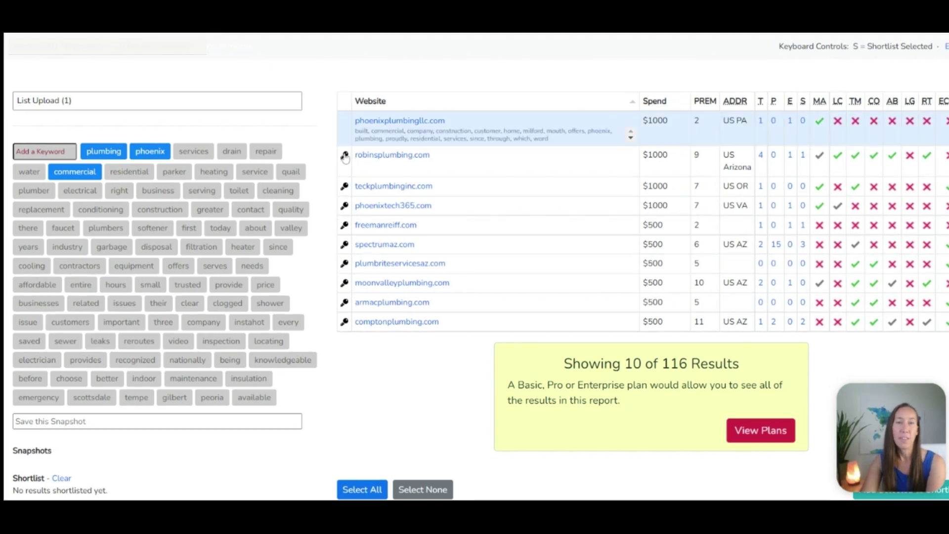
left_click(345, 156)
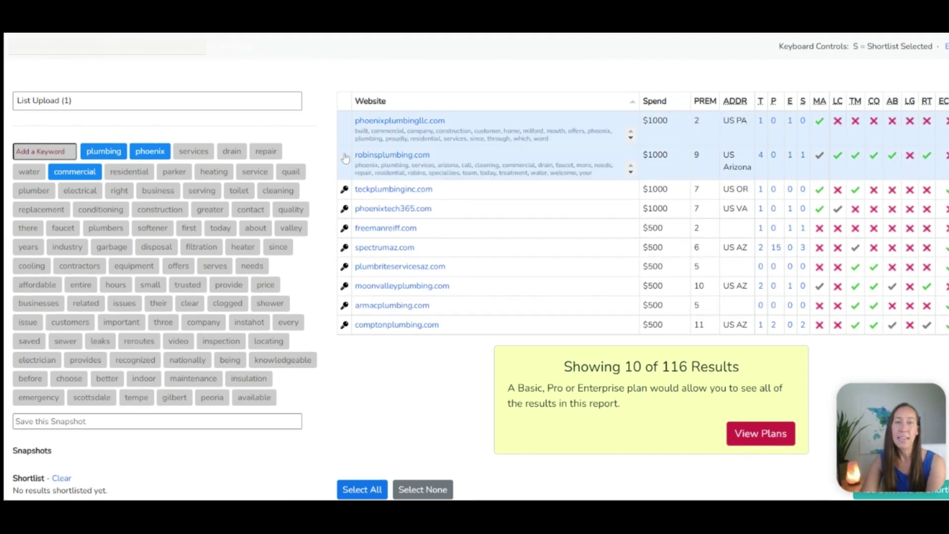